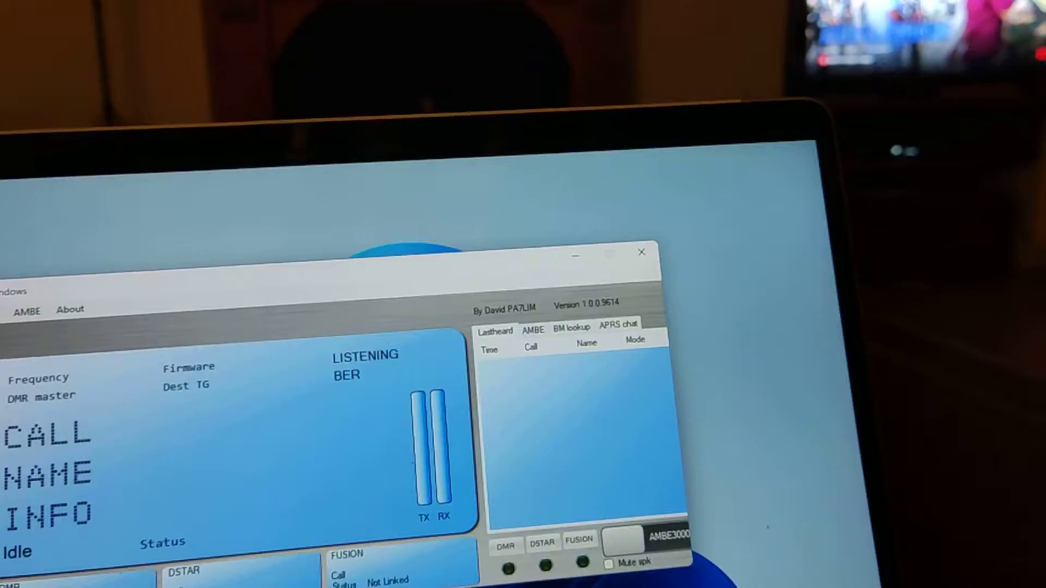
Step: Show the Update menu with its DSTAR hosts, call database, DMR and Fusion master options
left_click(97, 437)
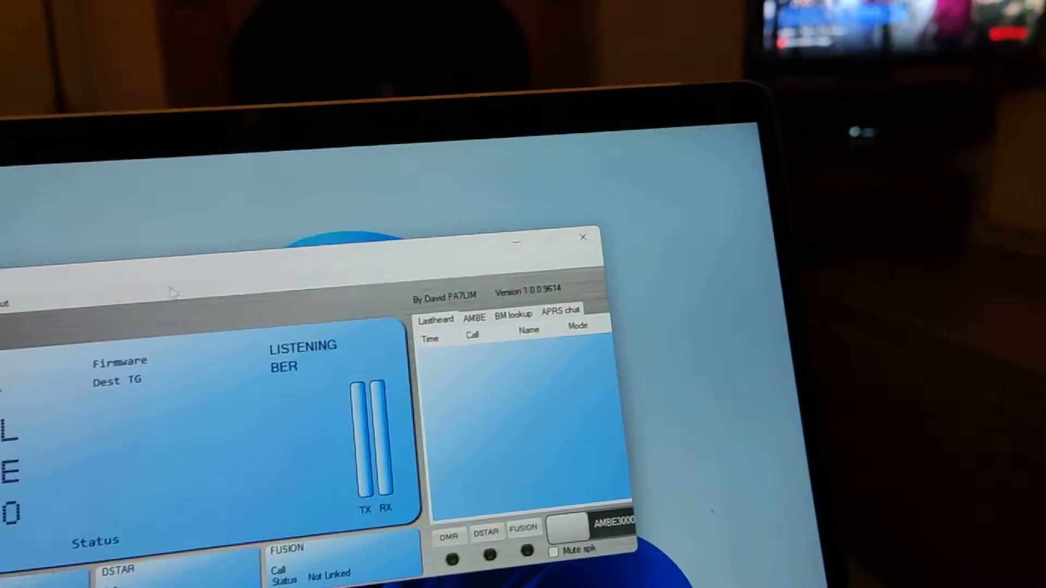
left_click(256, 193)
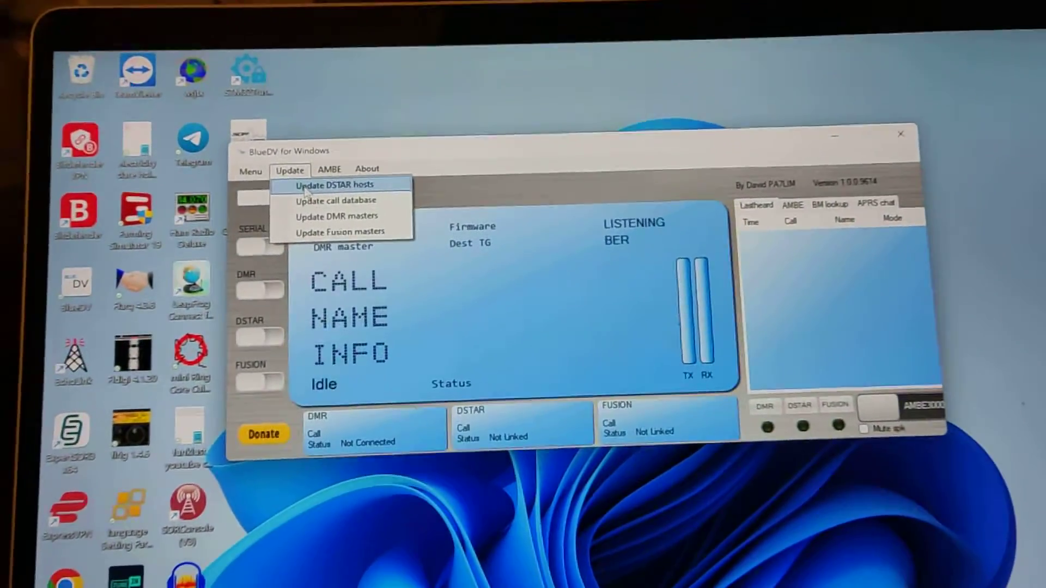
Step: Download and overwrite the JPN, DPlus, DExtra and DCS DSTAR hosts files
left_click(282, 207)
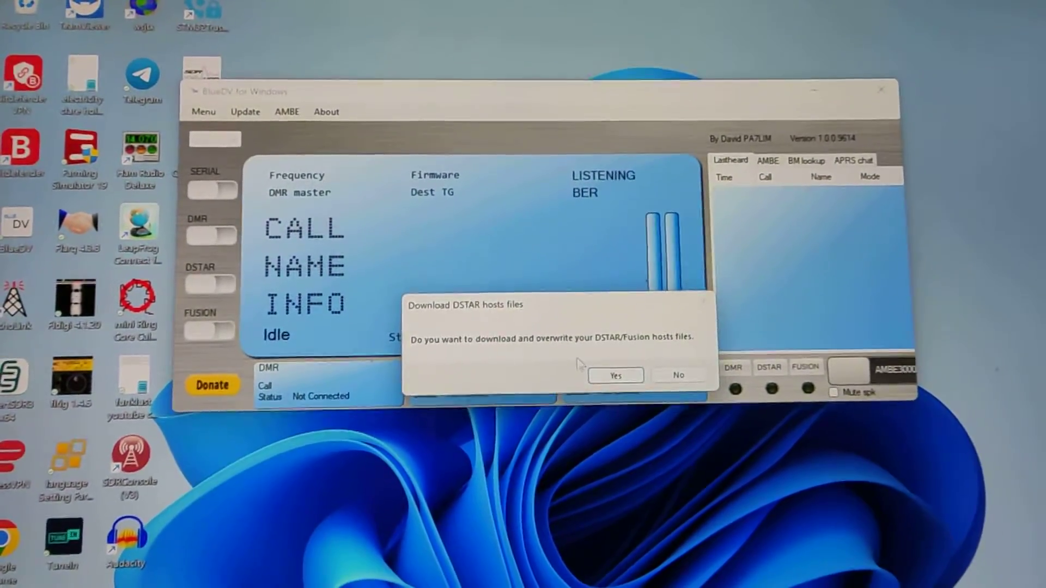
left_click(613, 372)
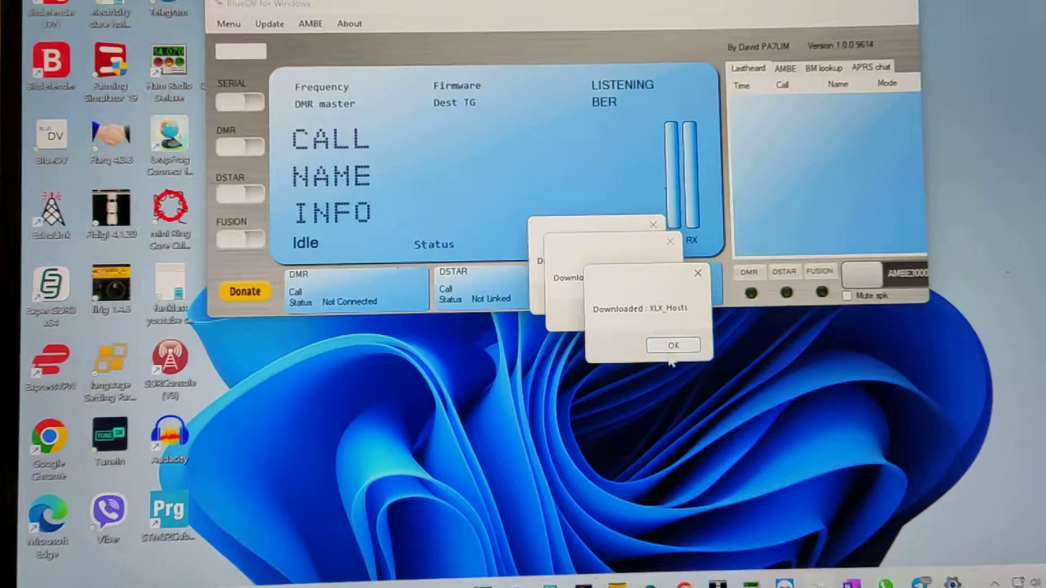
left_click(685, 361)
left_click(669, 344)
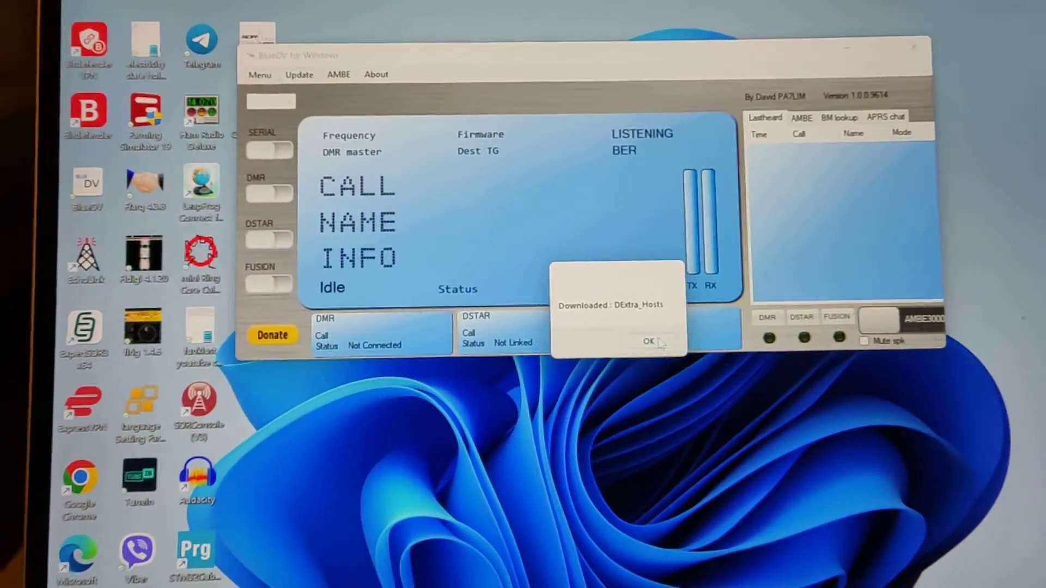
left_click(648, 336)
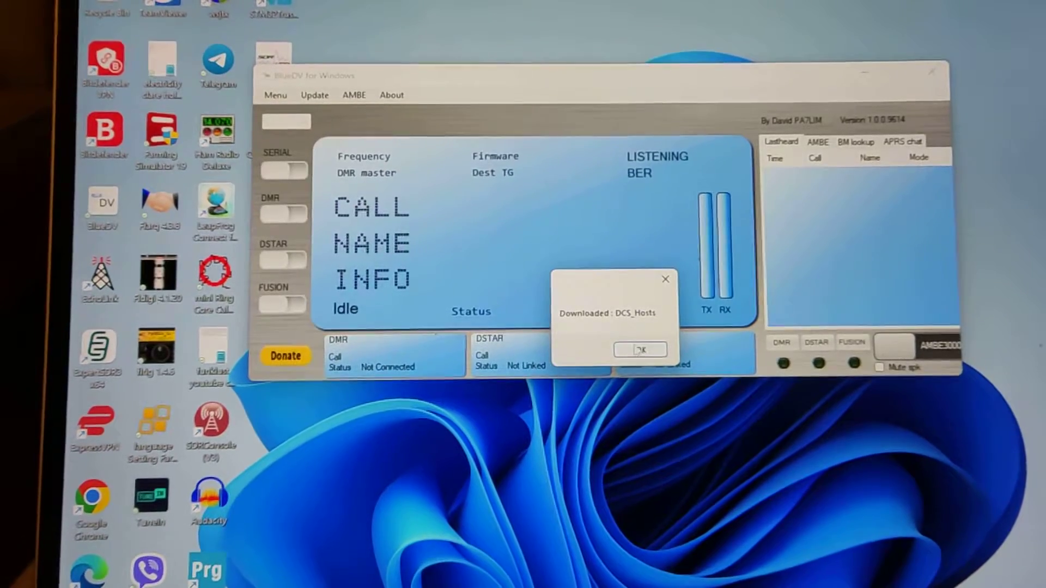
left_click(641, 349)
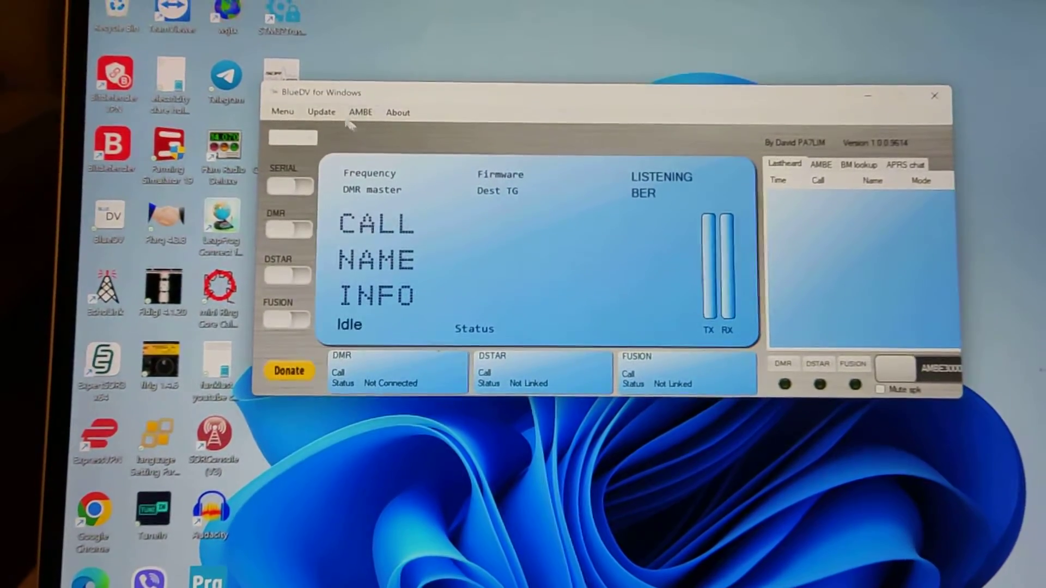
Step: Download and overwrite the user call database
left_click(320, 109)
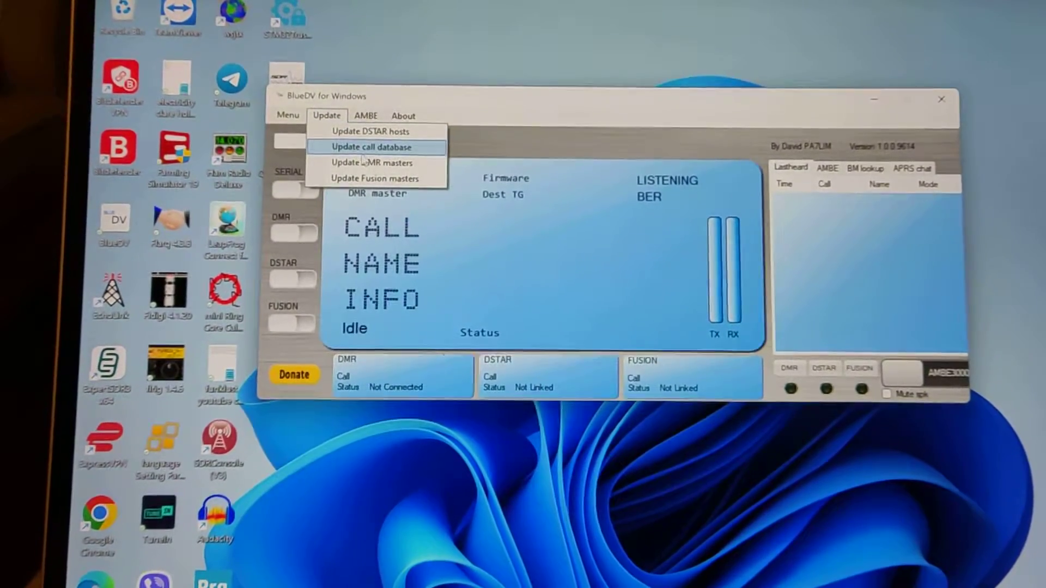
left_click(370, 148)
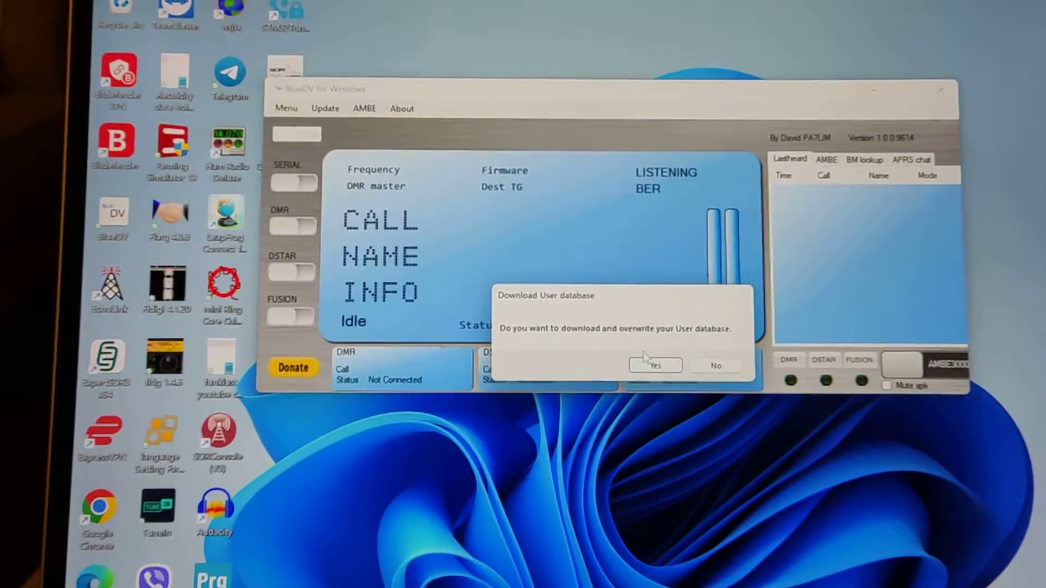
left_click(655, 365)
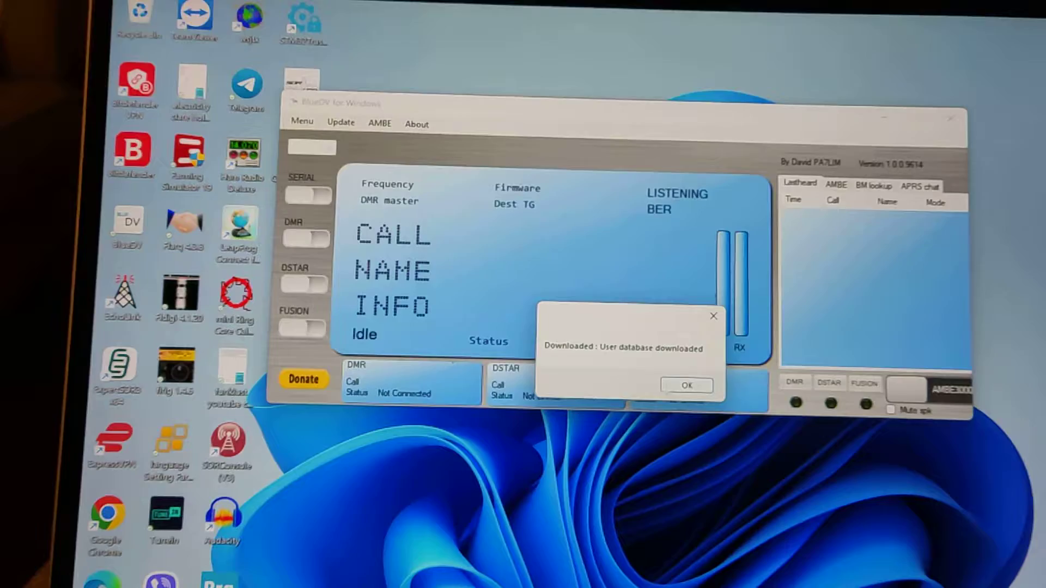
left_click(693, 375)
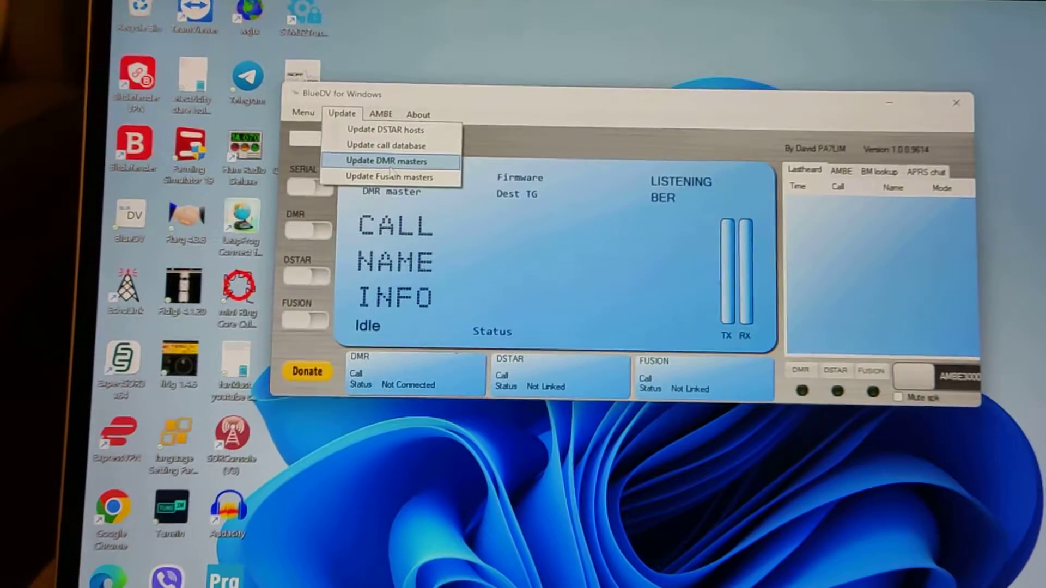
Step: Download the SystemX, XLX, FreeDMR and Brandmeister DMR master databases
left_click(388, 164)
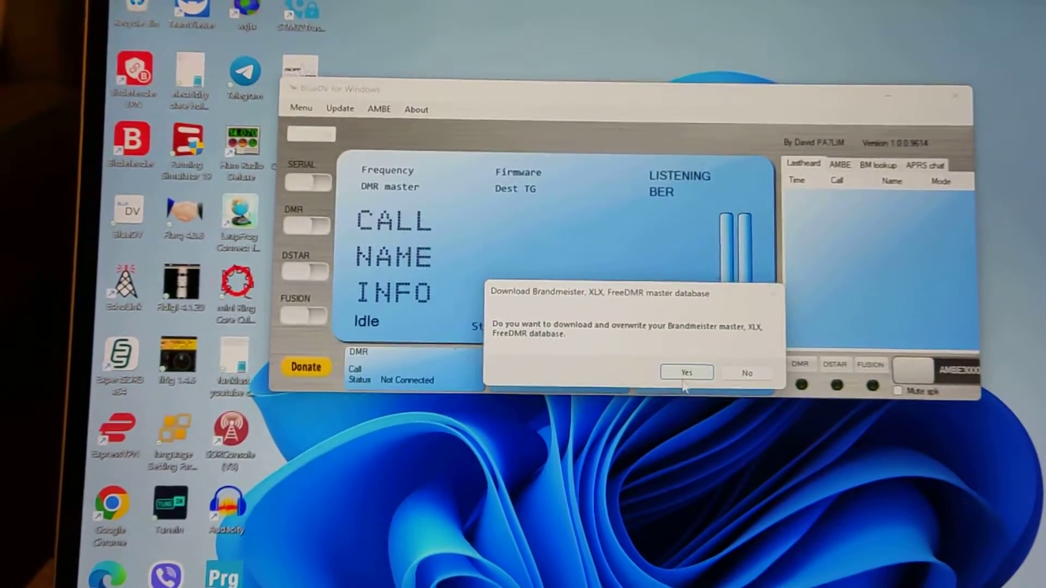
left_click(684, 374)
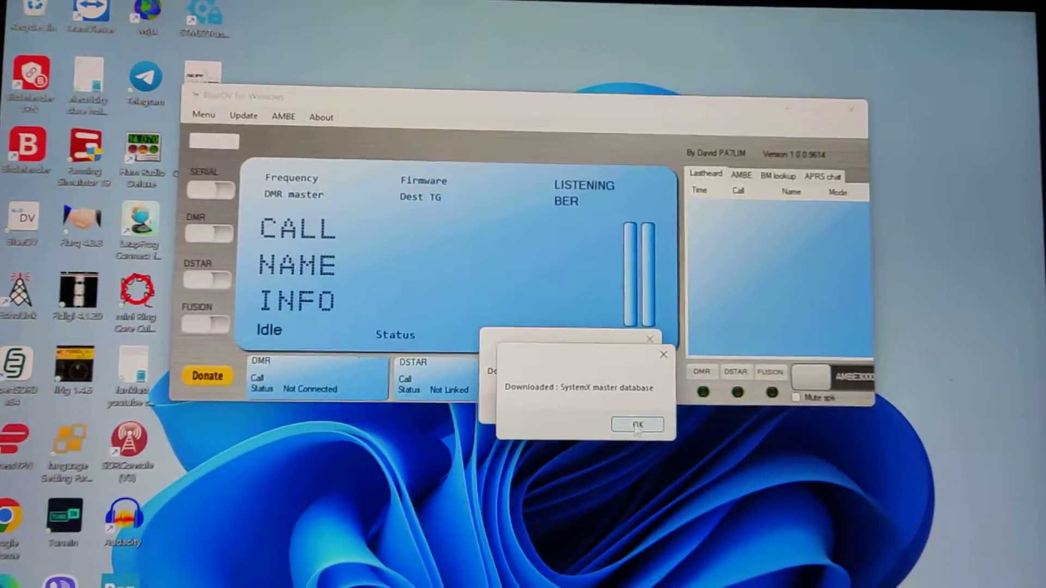
left_click(636, 431)
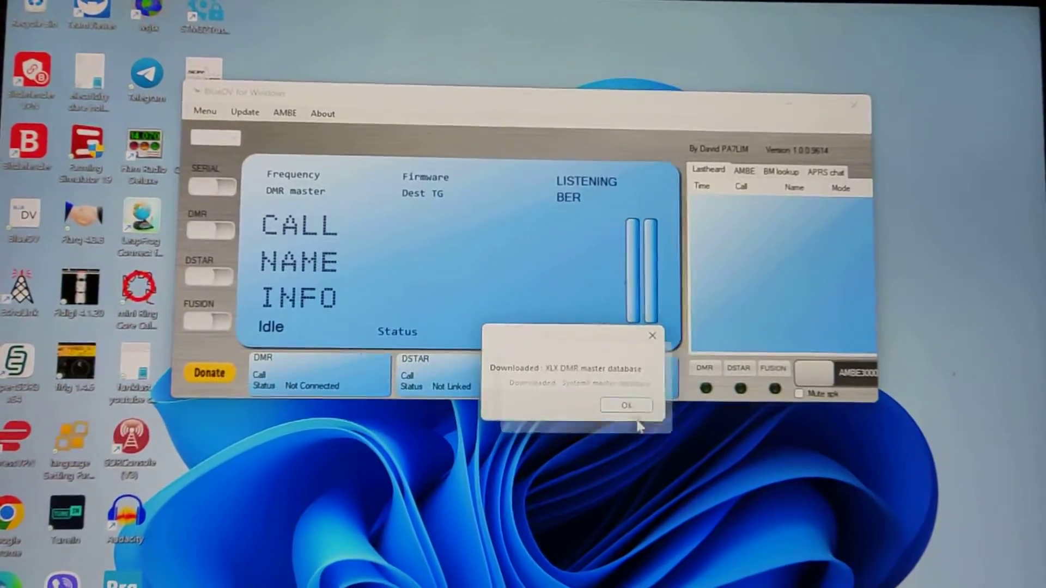
left_click(632, 398)
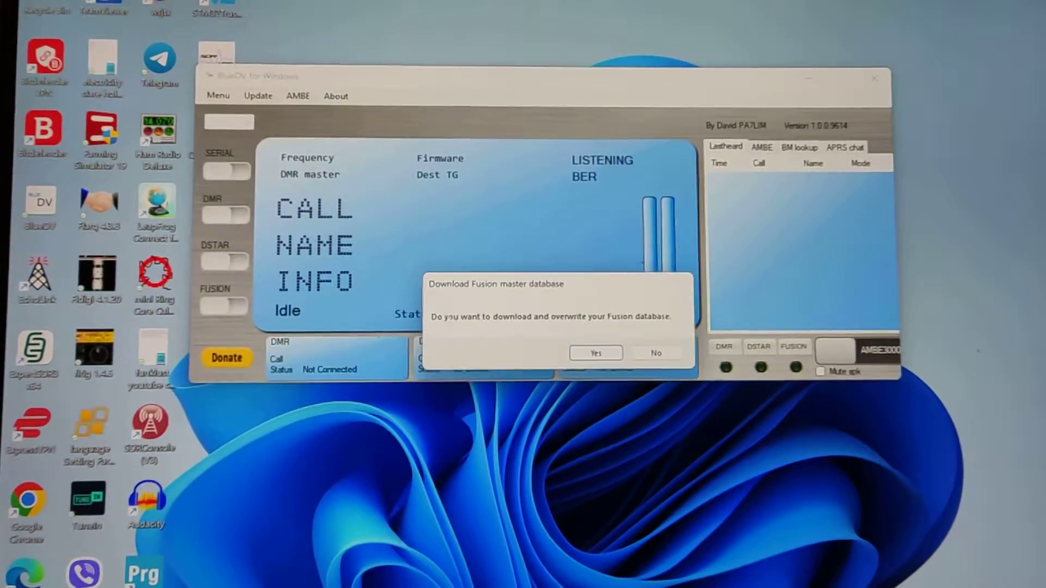
Step: Download and overwrite the Fusion master database, then repeat the Fusion masters update once more
left_click(593, 359)
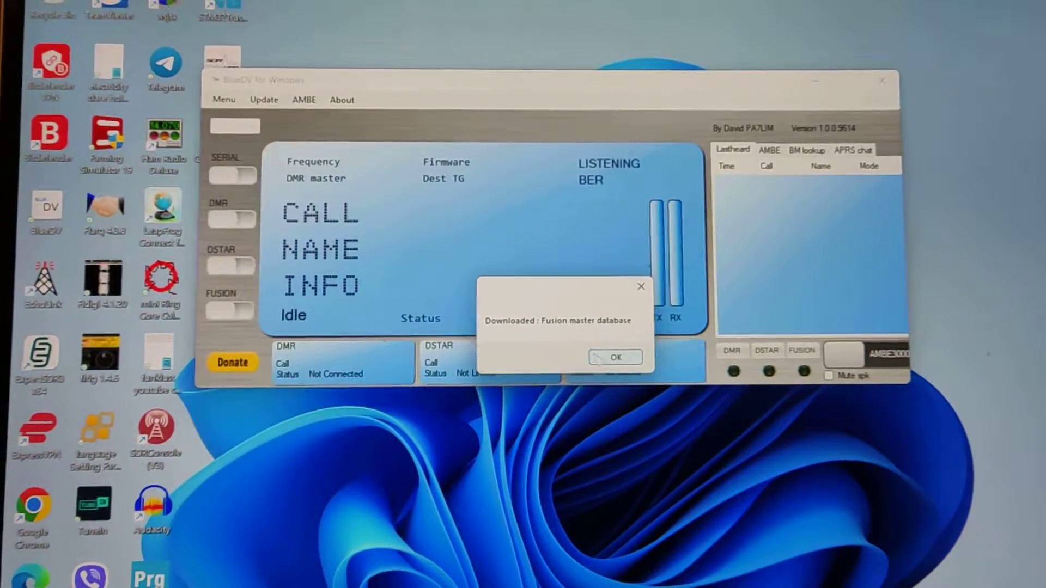
left_click(608, 361)
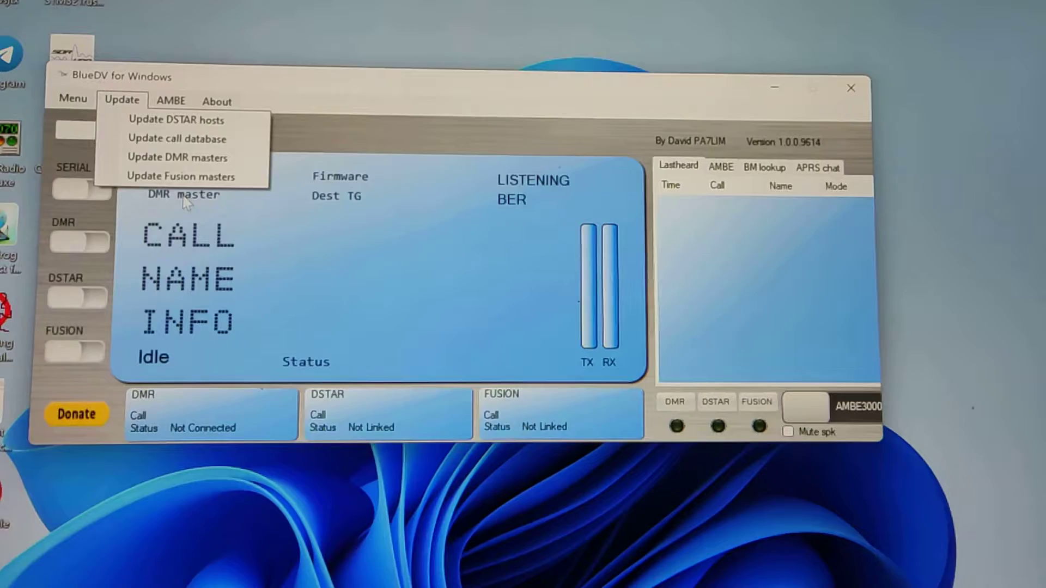
left_click(187, 181)
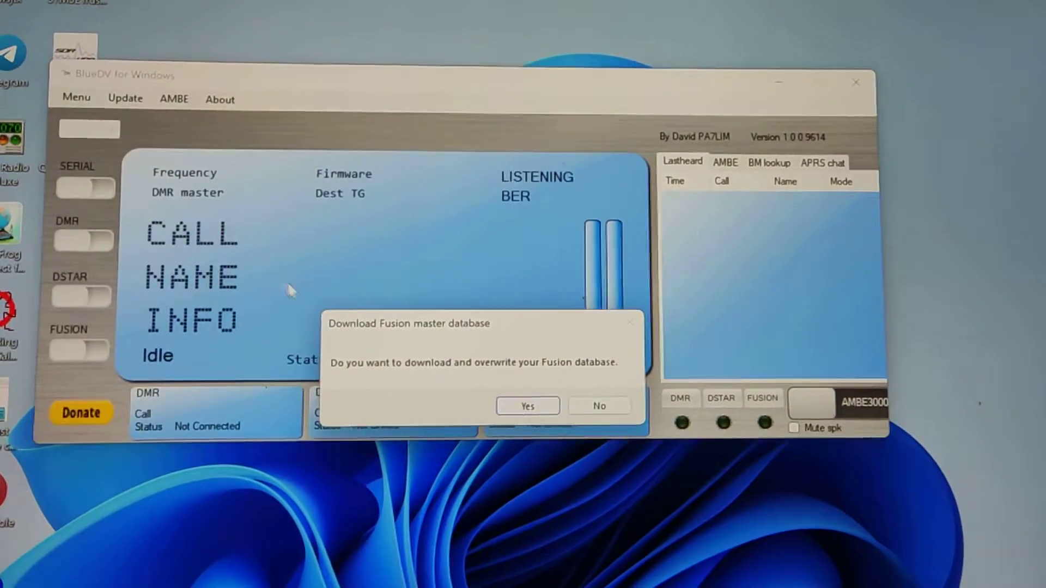
left_click(528, 402)
left_click(540, 405)
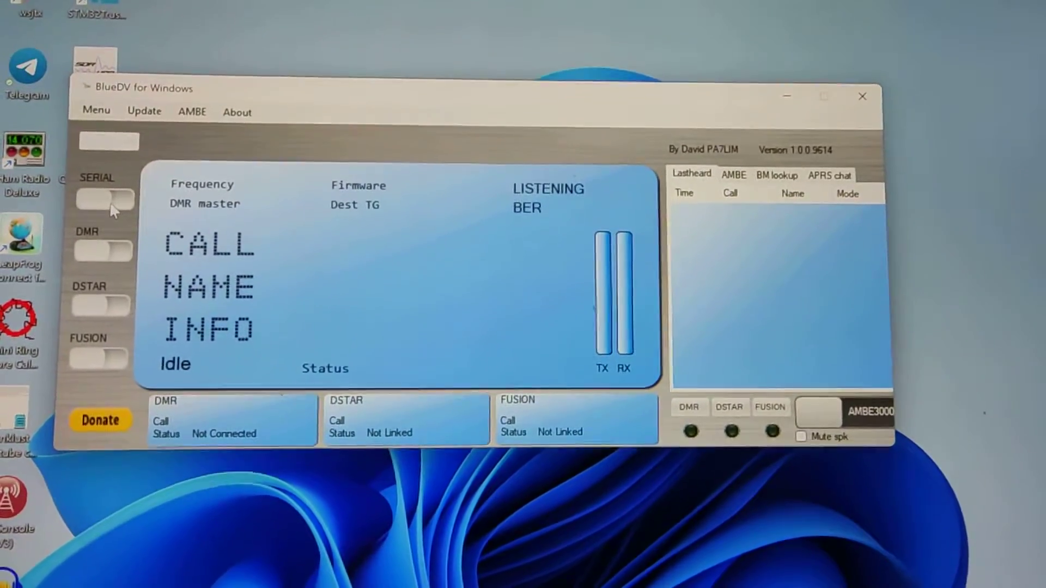
Step: Switch on SERIAL so the status reads 'Connected to AMBEServer'
left_click(101, 193)
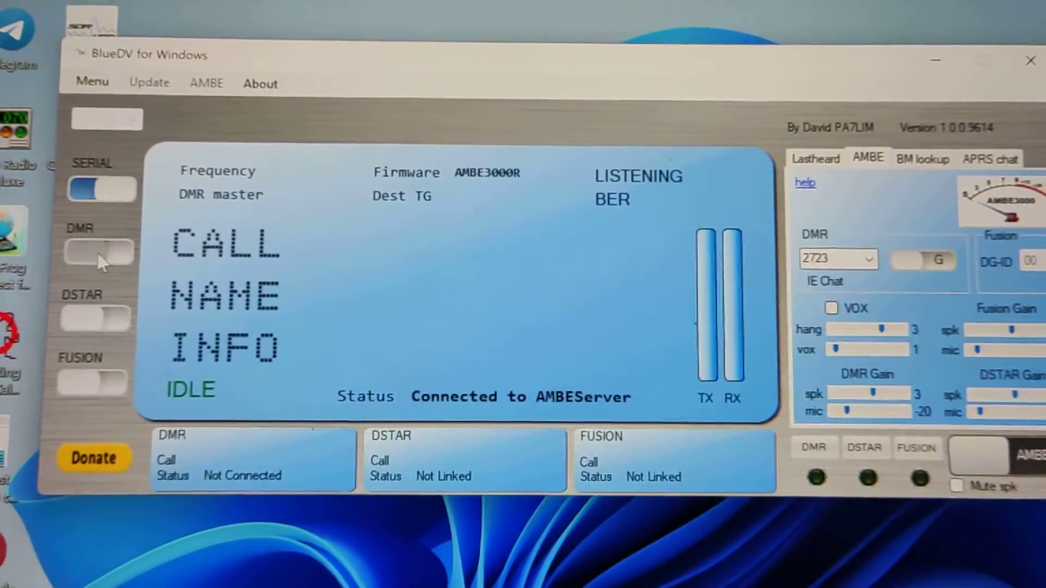
Step: Turn on DMR mode to log in, and make a short test transmission
left_click(96, 238)
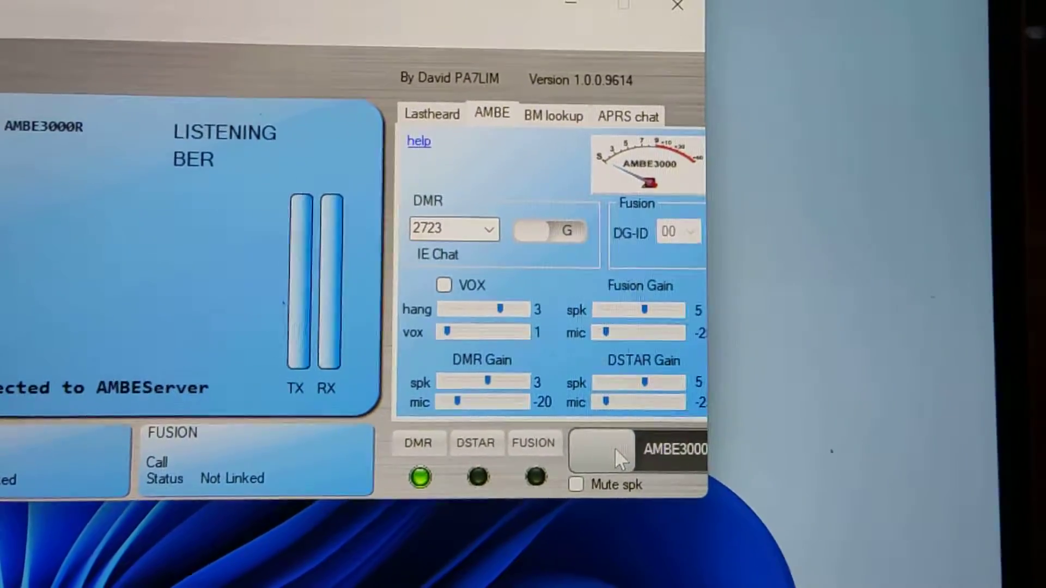
left_click(620, 463)
left_click(632, 452)
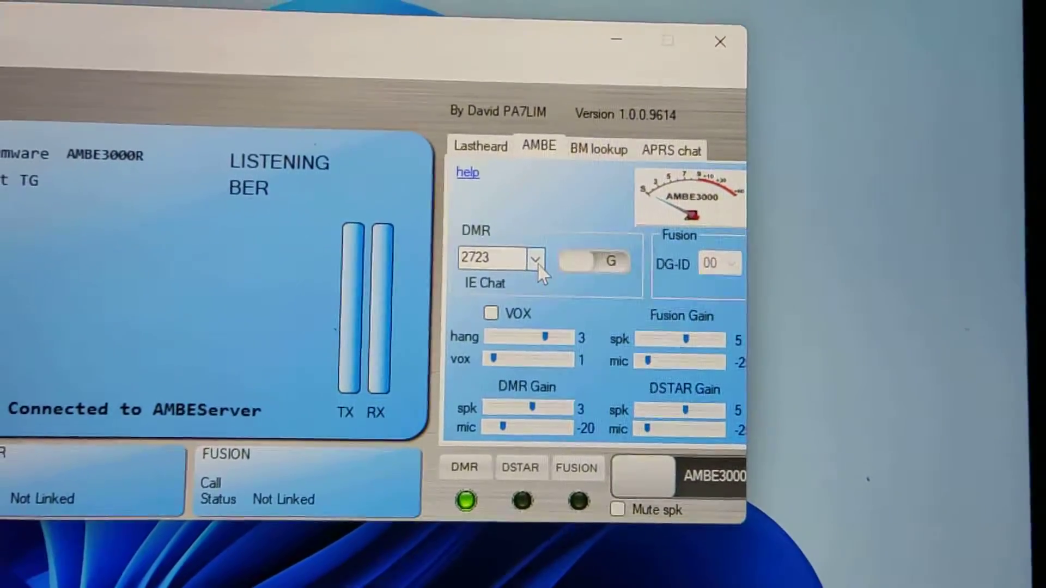
Step: Select DMR talkgroup 2722 and test it with two brief transmissions
left_click(518, 254)
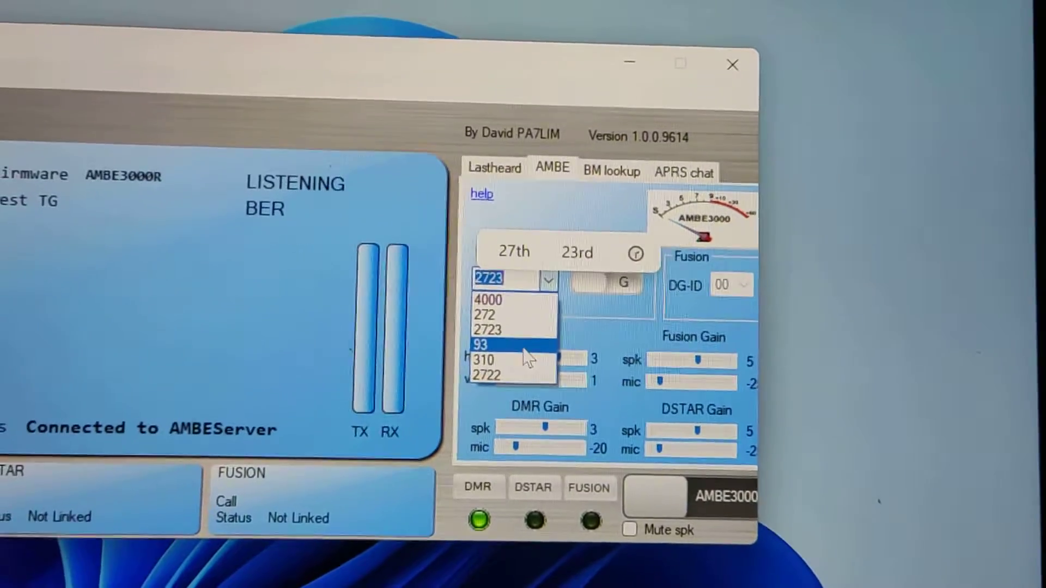
left_click(543, 391)
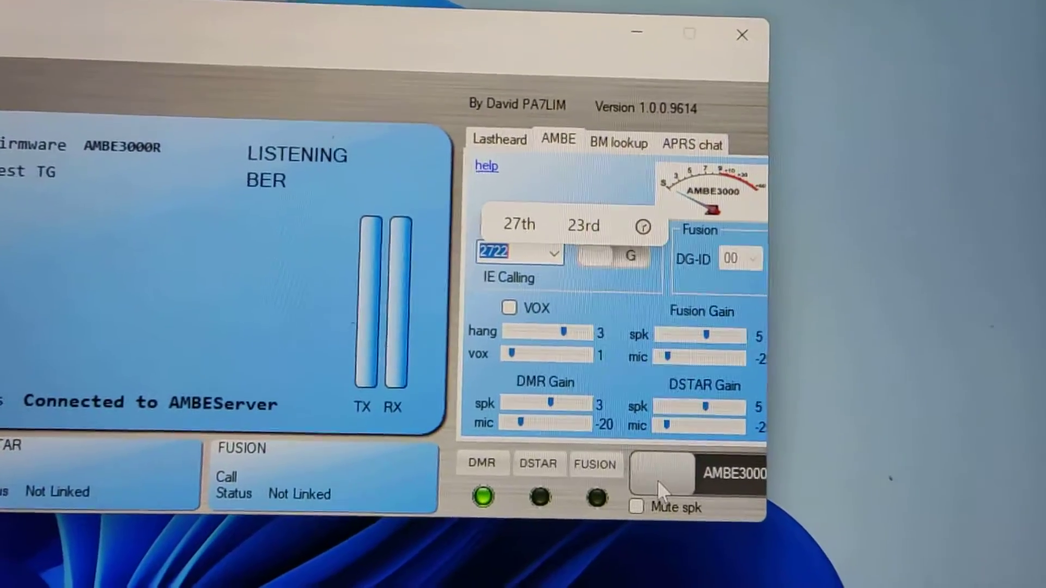
left_click(658, 480)
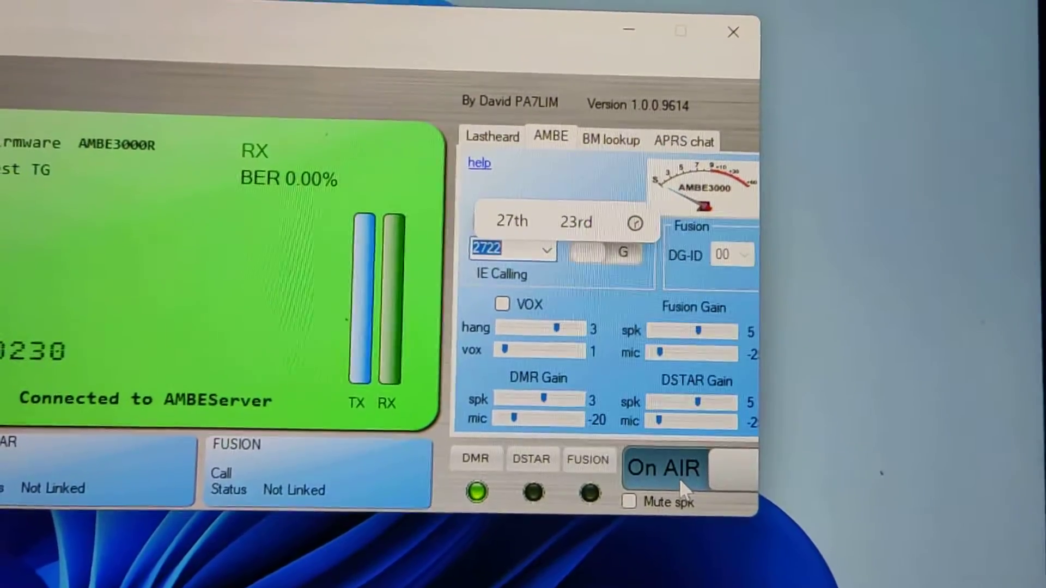
left_click(657, 480)
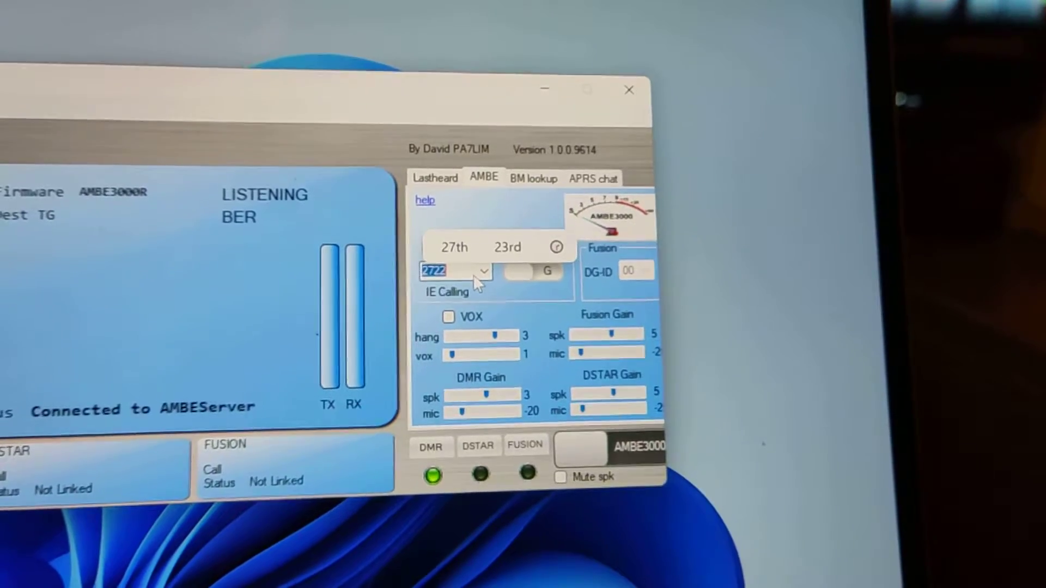
left_click(486, 276)
type("91")
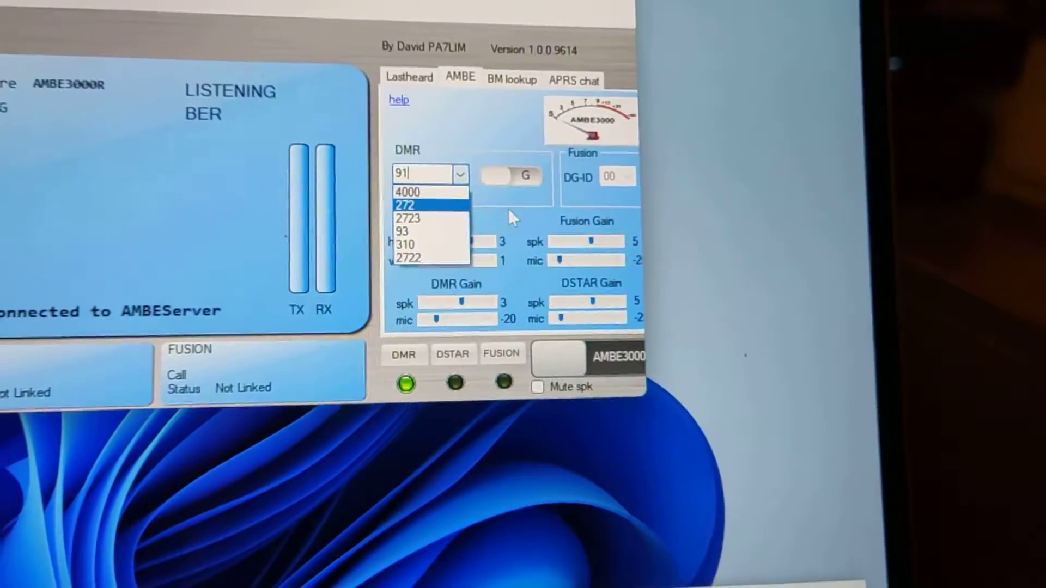
Step: Confirm talkgroup 91 World-wide and make a brief transmission on it
left_click(510, 213)
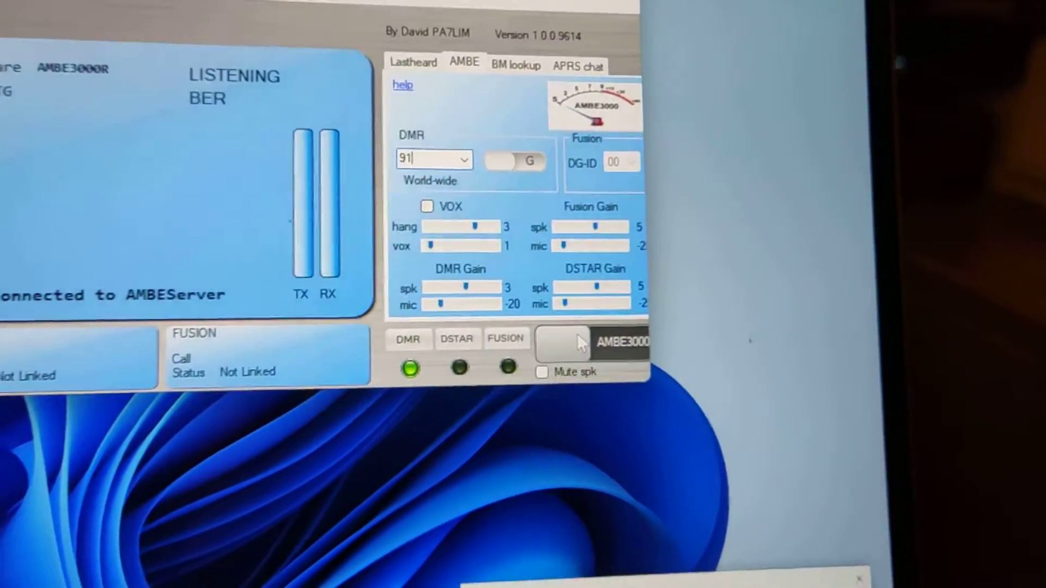
left_click(593, 341)
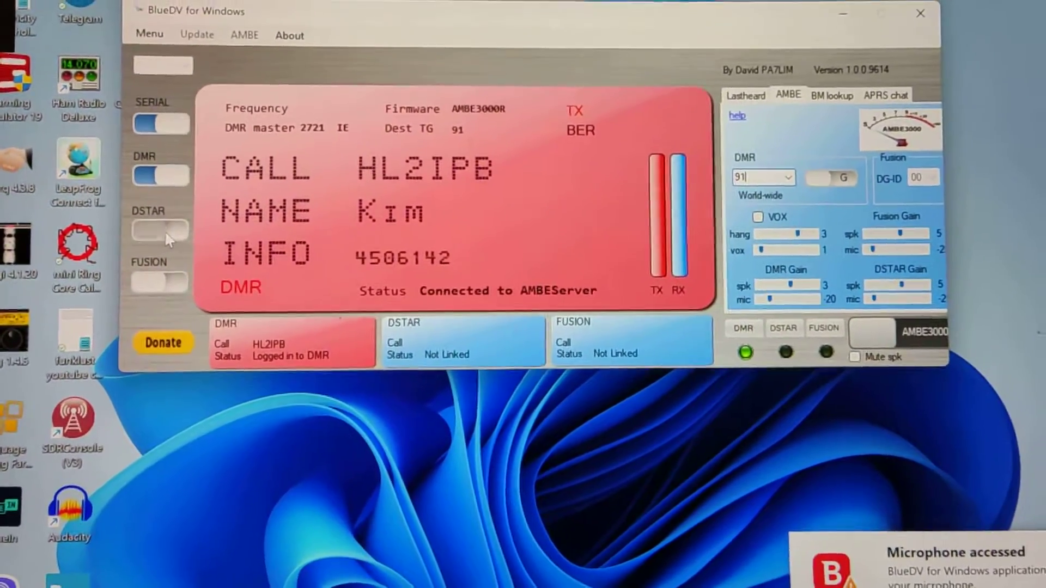
Step: Turn on DSTAR, link to REF033 C with firewall access allowed, then unlink and relink
left_click(164, 230)
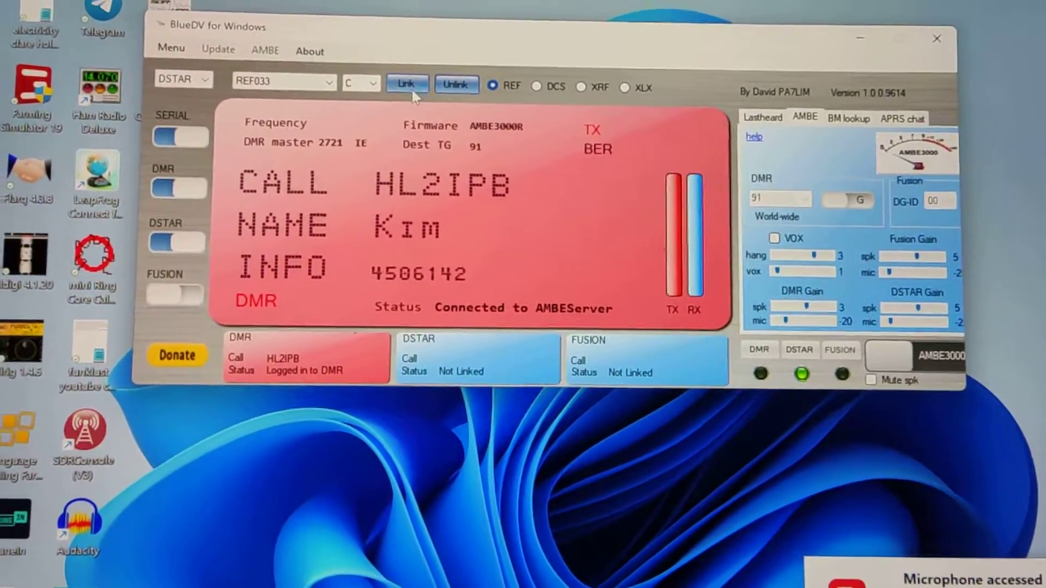
left_click(413, 93)
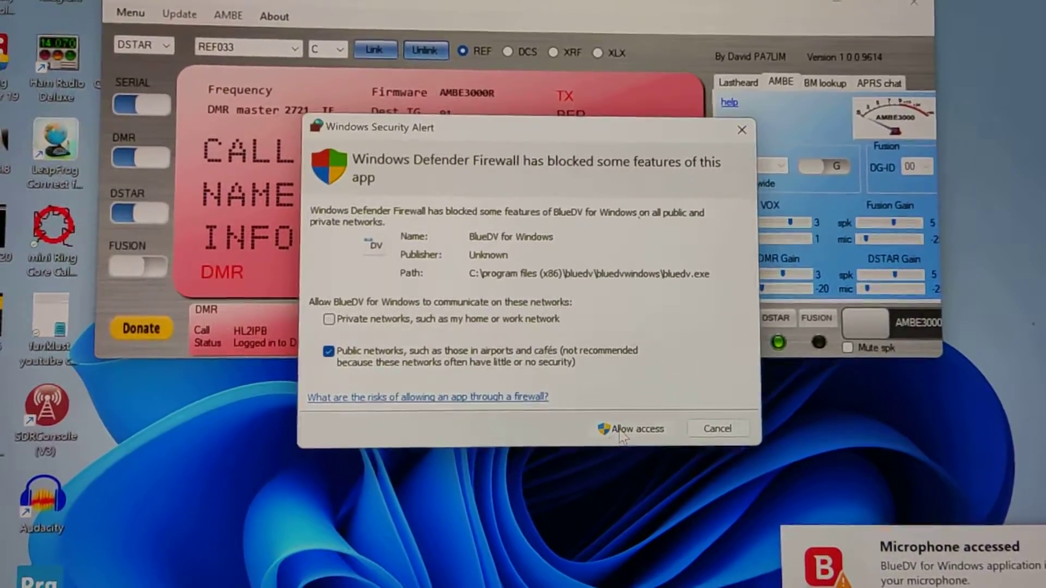
left_click(638, 430)
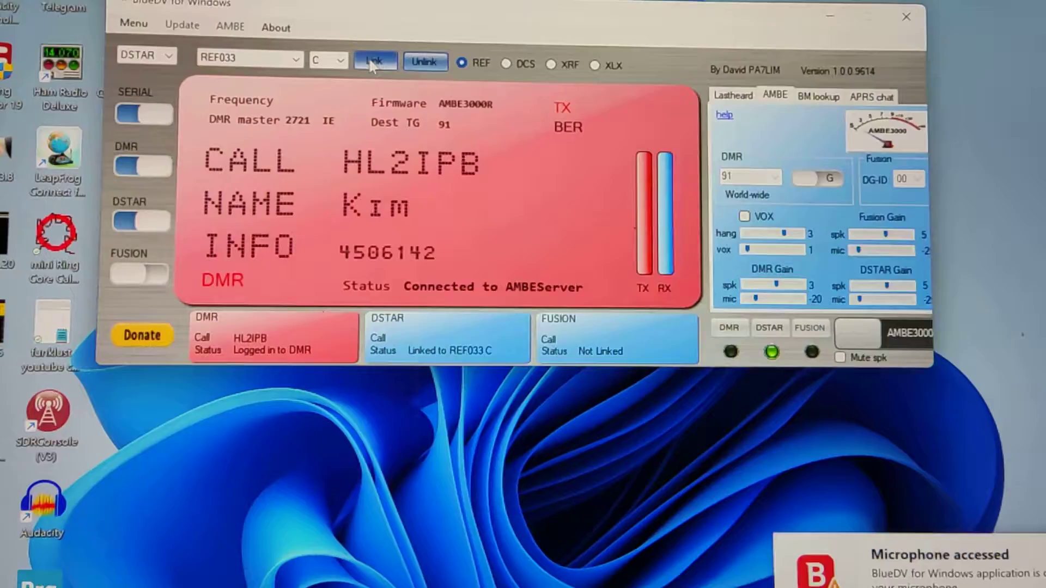
left_click(370, 49)
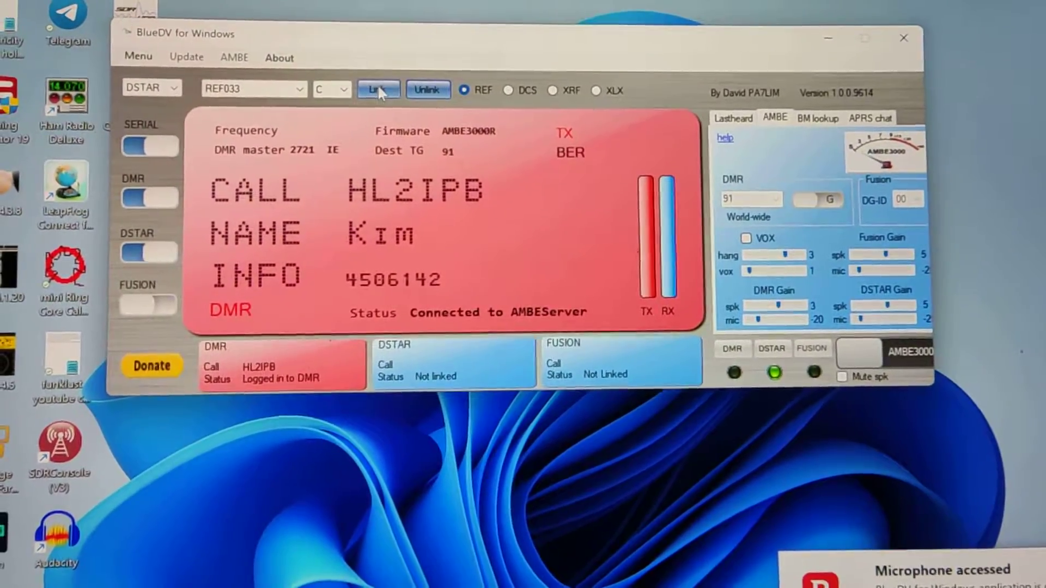
left_click(372, 84)
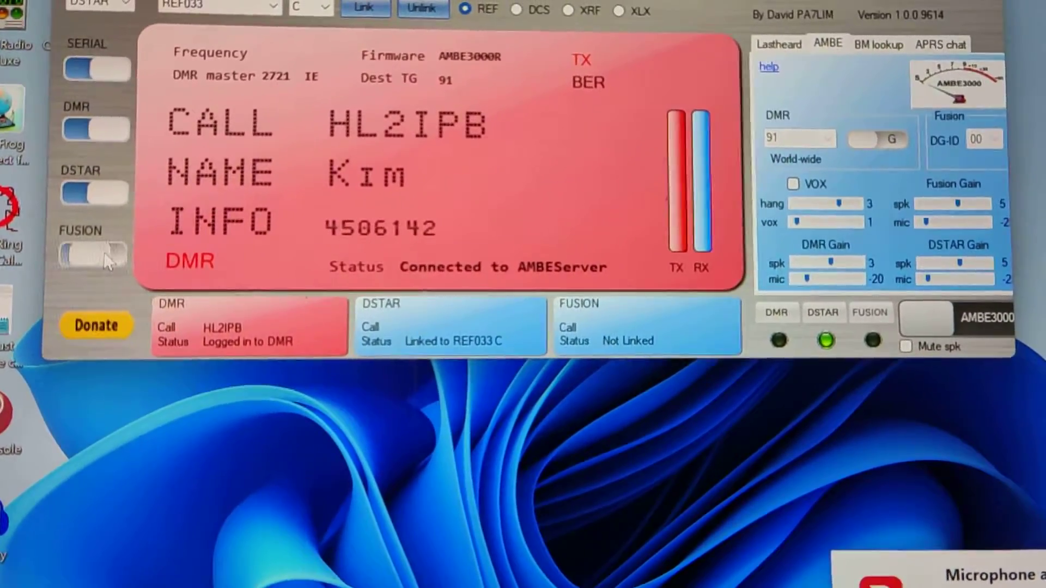
Step: Turn on Fusion mode and select US America Link as its reflector
left_click(104, 259)
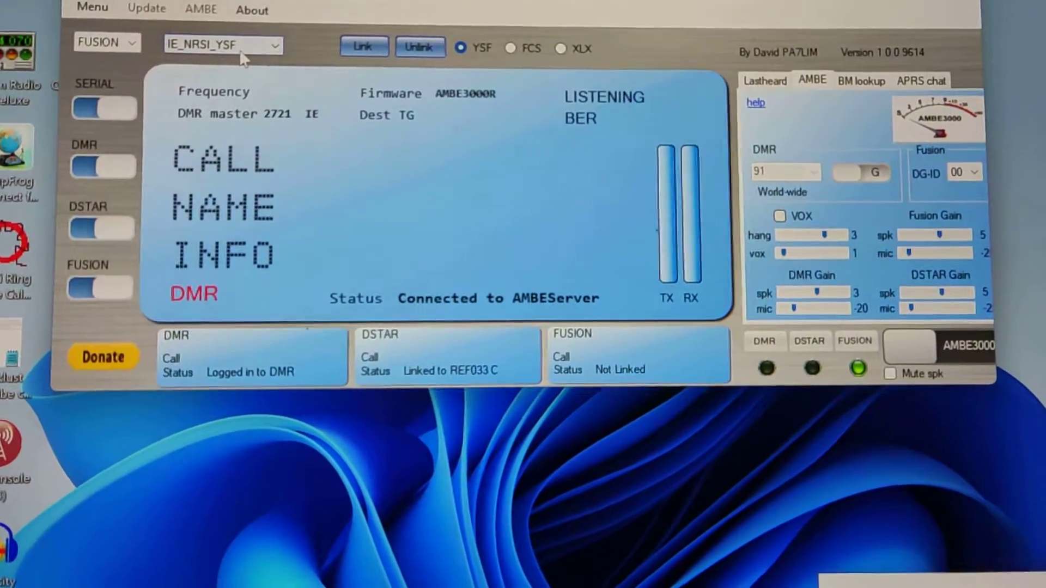
left_click(233, 48)
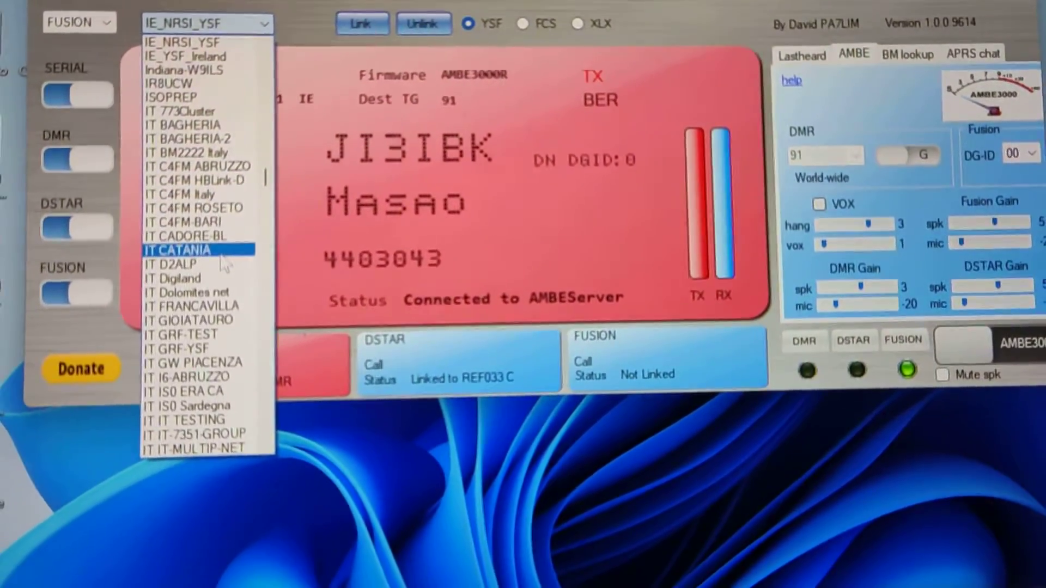
scroll(222, 249, "down", 1)
scroll(229, 243, "down", 1)
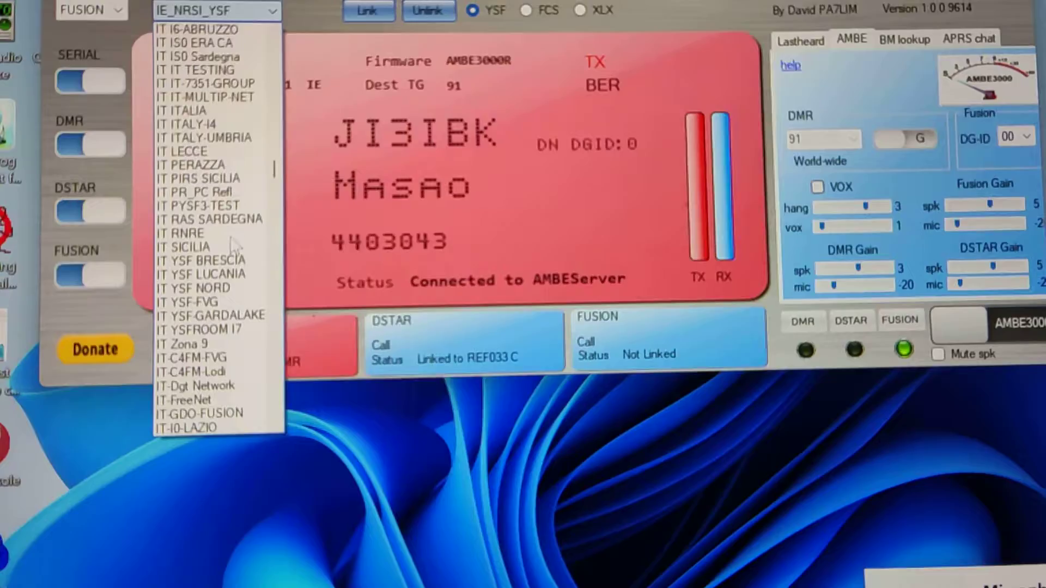
scroll(235, 245, "down", 1)
scroll(238, 249, "down", 3)
scroll(241, 253, "down", 3)
scroll(246, 258, "down", 3)
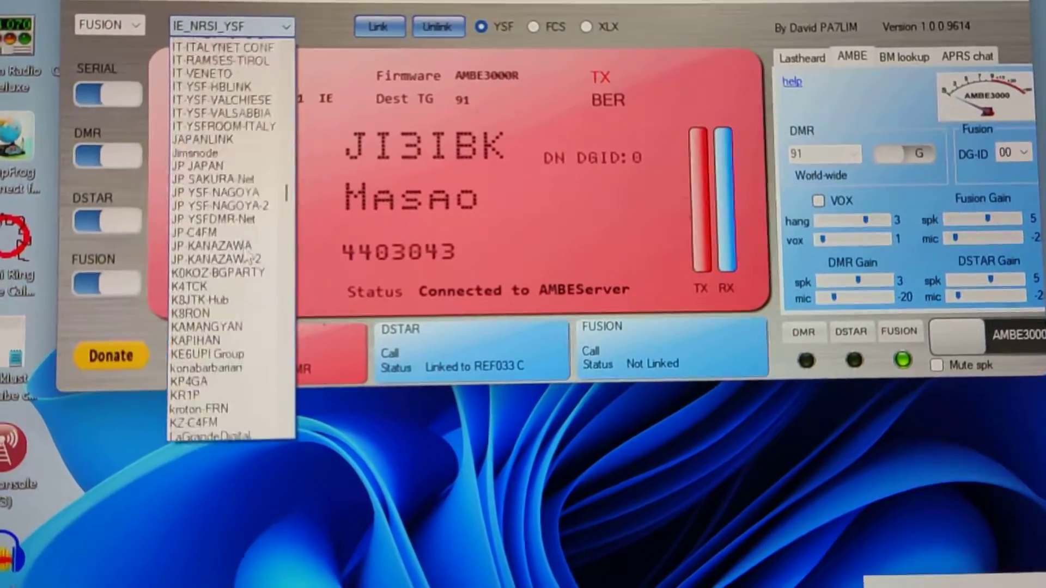
scroll(253, 260, "down", 6)
scroll(250, 237, "down", 5)
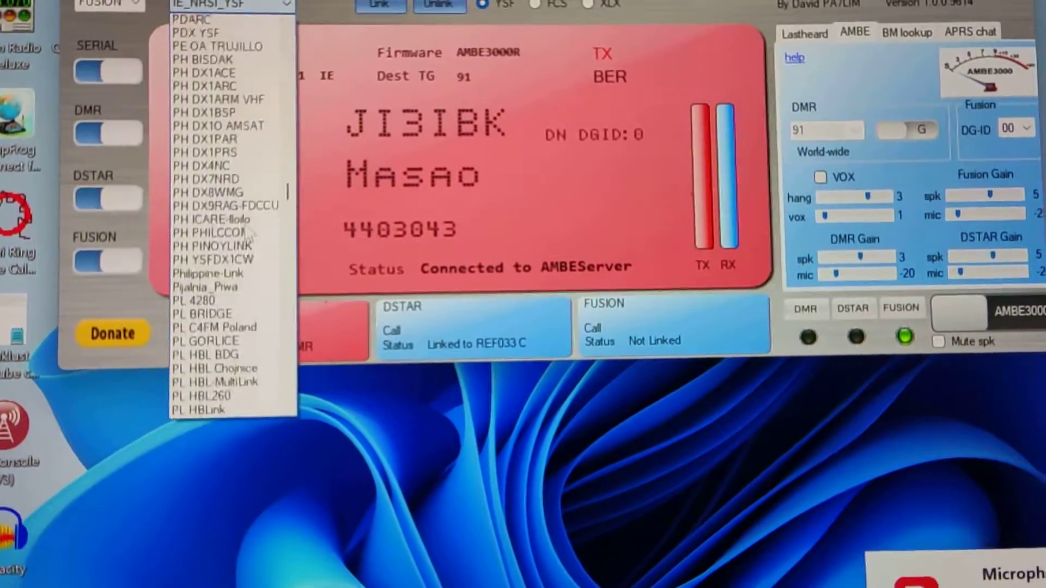
scroll(246, 245, "down", 6)
scroll(238, 262, "down", 2)
scroll(213, 310, "down", 3)
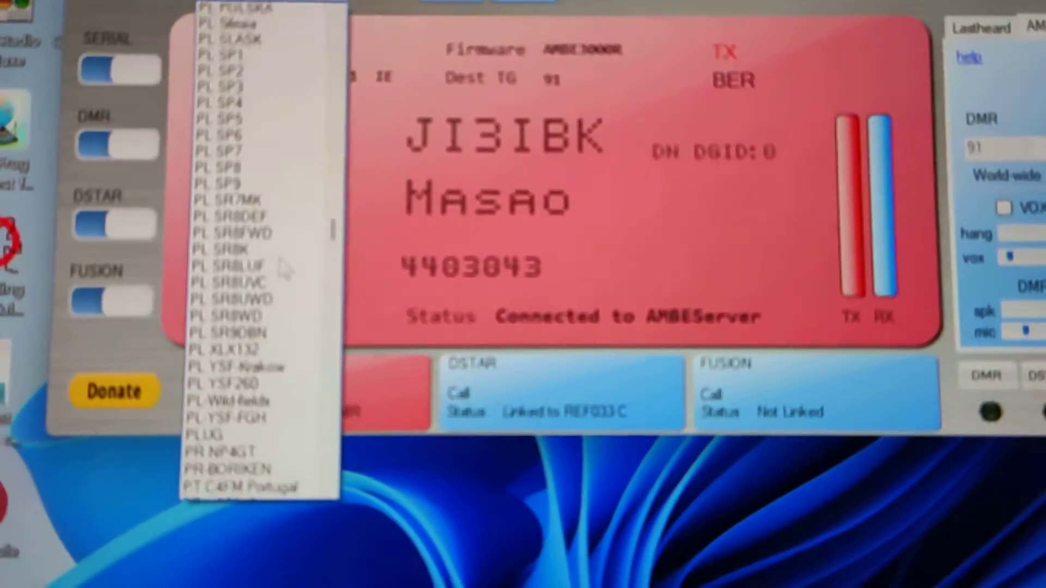
scroll(205, 323, "down", 1)
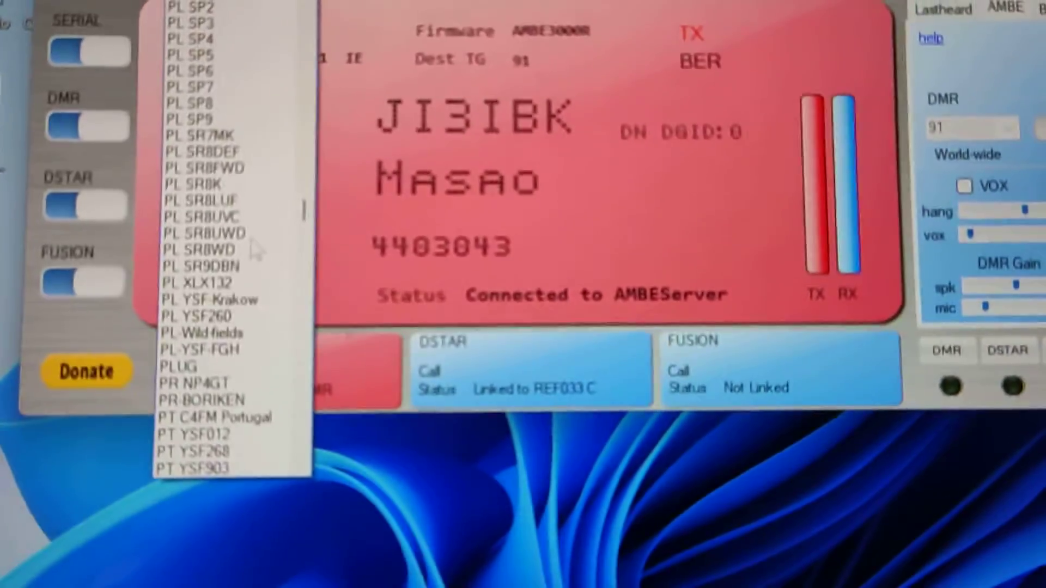
scroll(255, 243, "down", 4)
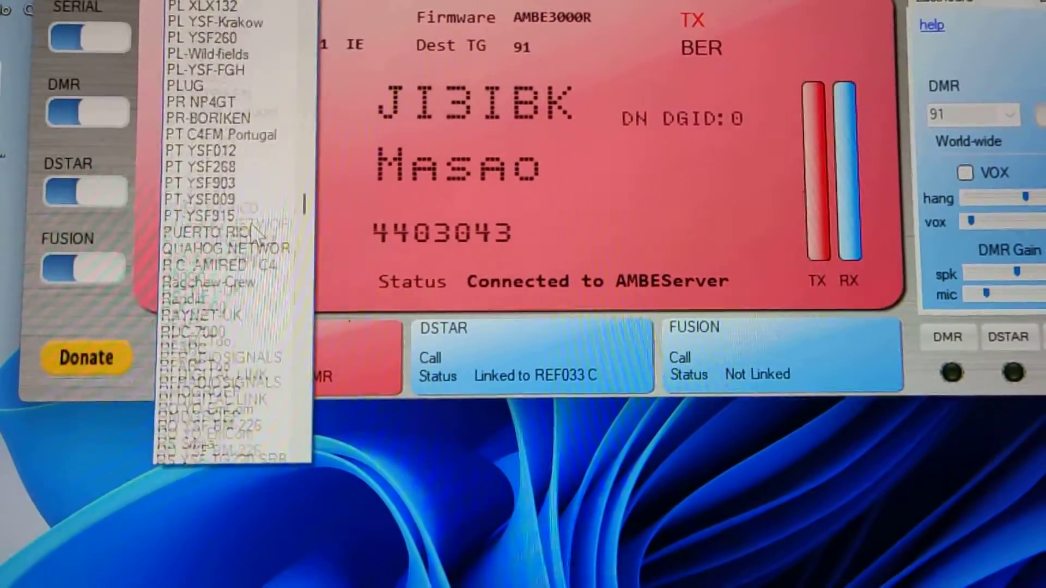
scroll(255, 235, "down", 1)
scroll(270, 245, "down", 1)
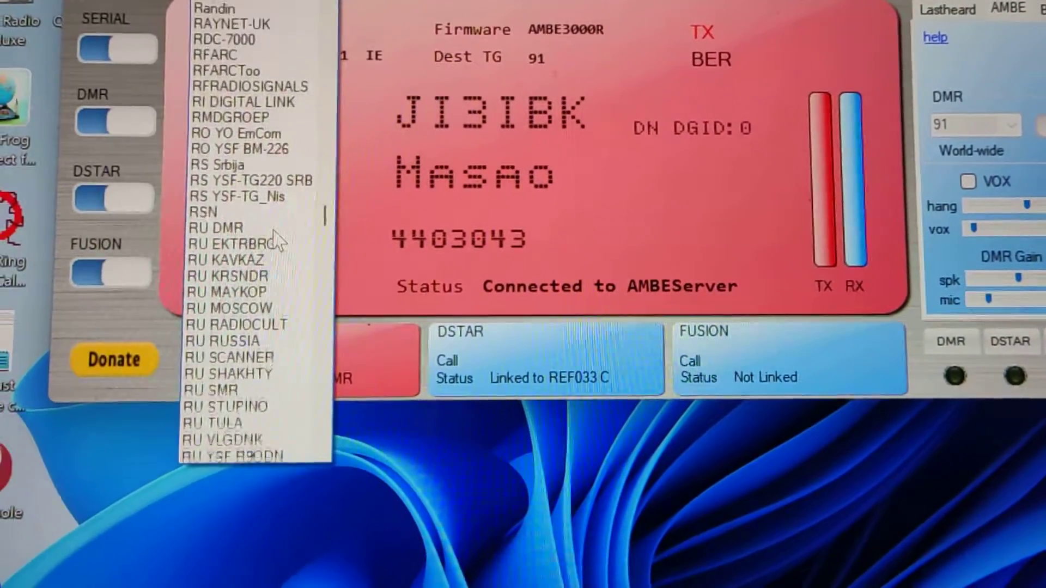
scroll(271, 246, "down", 3)
scroll(273, 243, "down", 1)
scroll(286, 237, "down", 2)
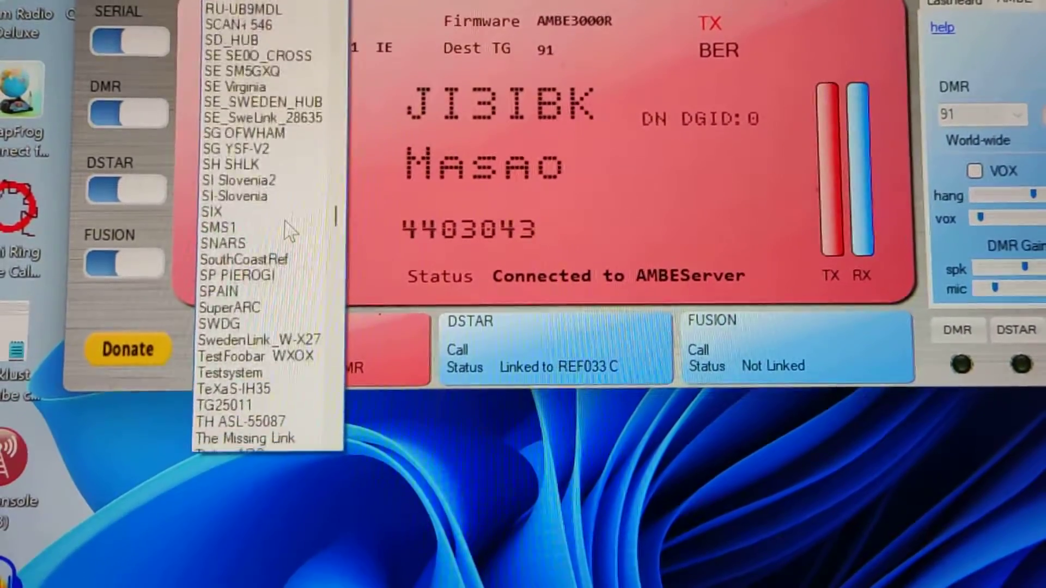
scroll(286, 237, "down", 3)
scroll(288, 235, "down", 1)
scroll(282, 233, "down", 2)
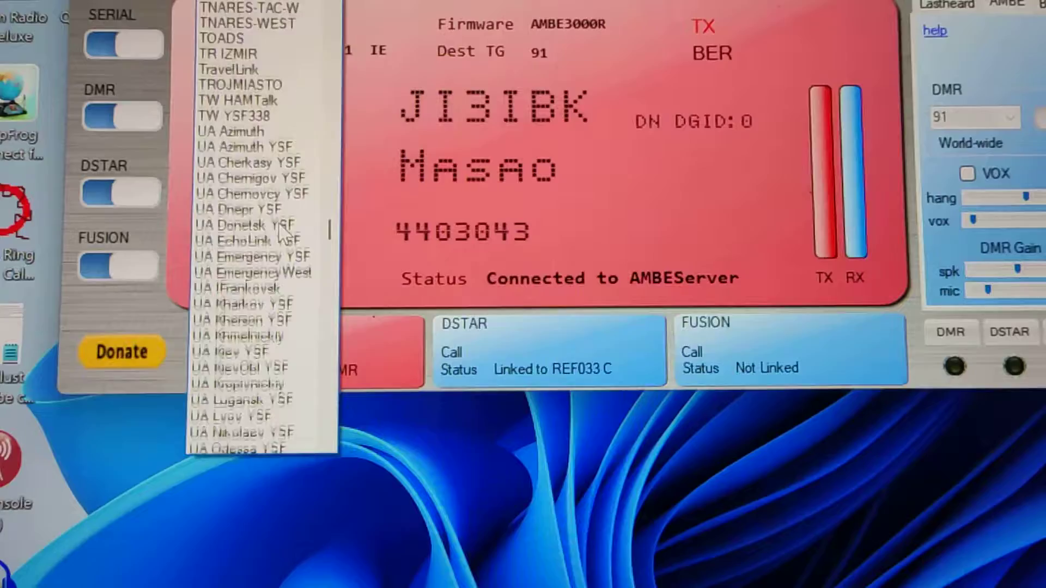
scroll(283, 236, "down", 1)
scroll(285, 236, "down", 1)
scroll(288, 237, "down", 2)
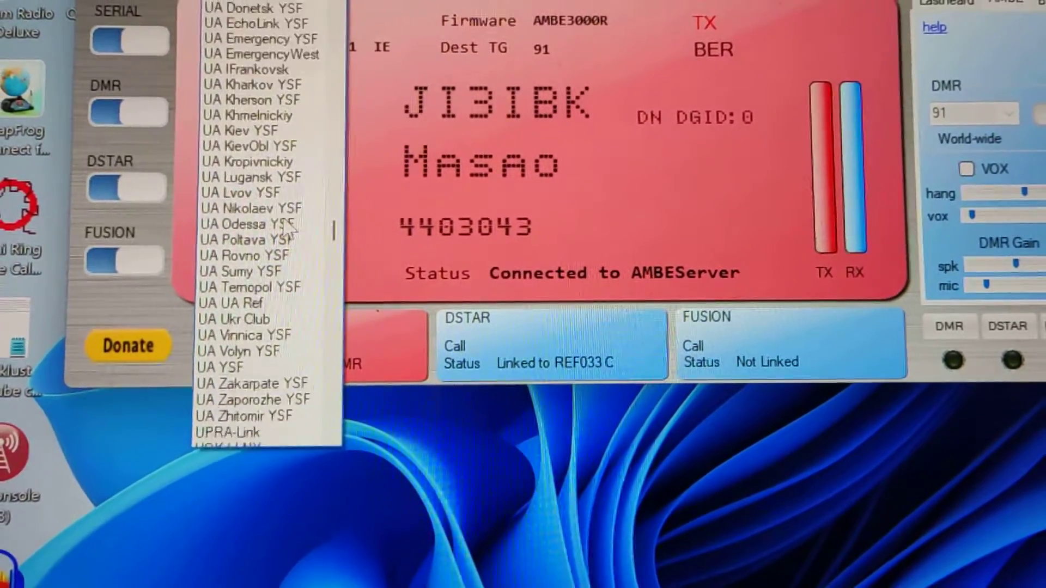
scroll(295, 238, "down", 2)
scroll(297, 238, "down", 1)
scroll(295, 241, "down", 3)
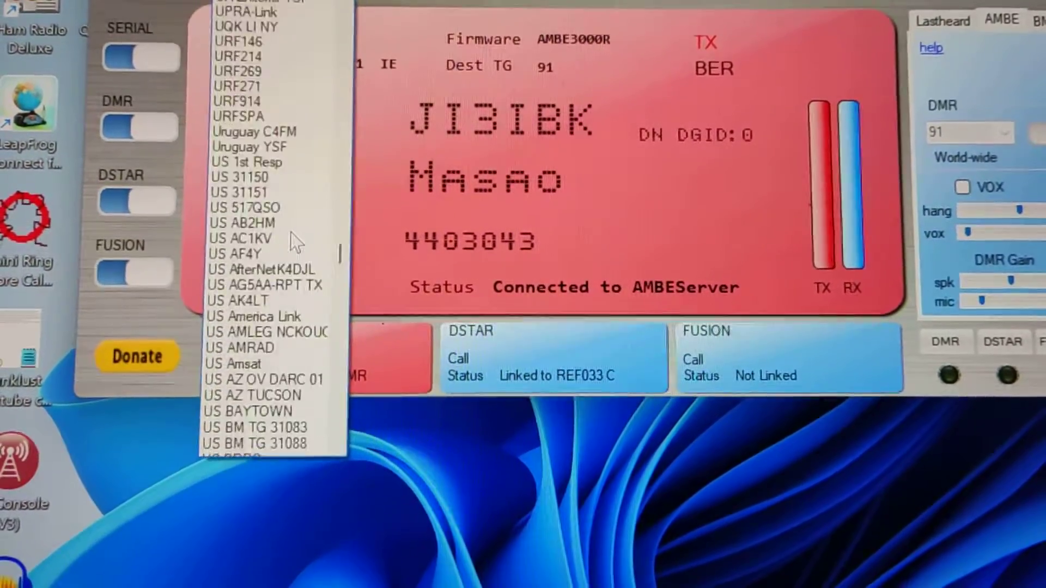
scroll(292, 235, "down", 3)
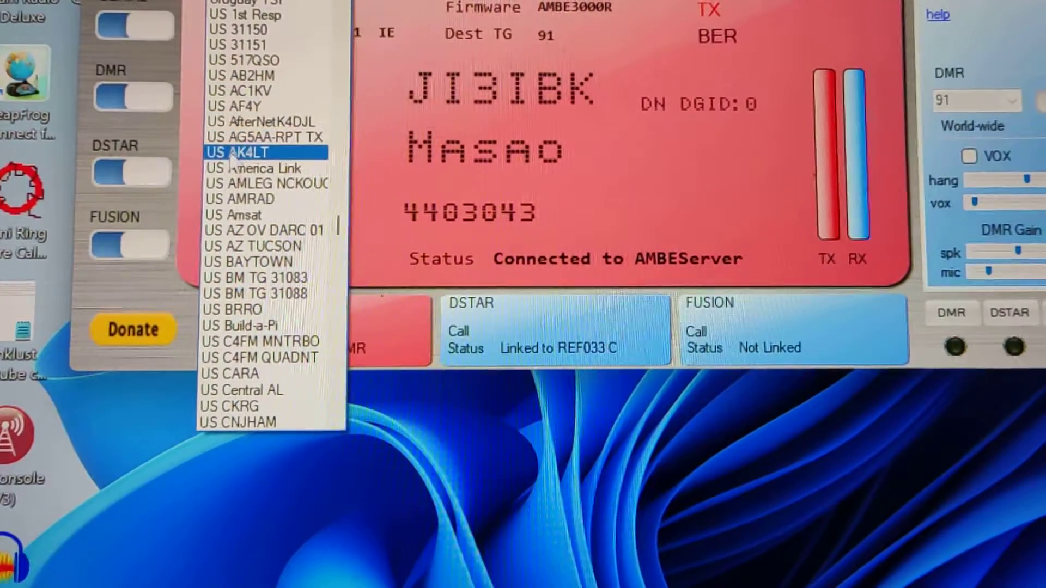
left_click(239, 168)
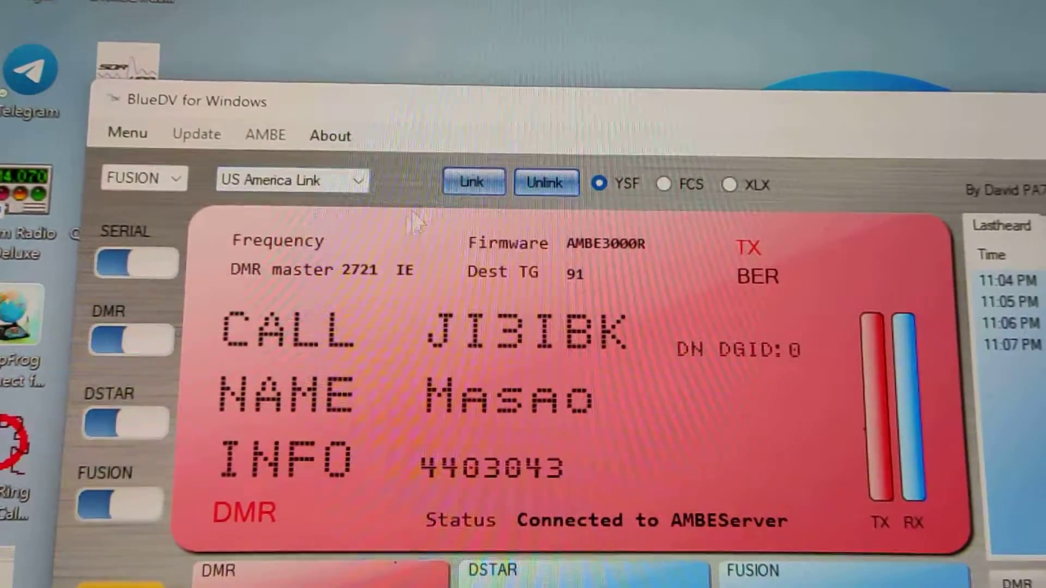
Step: Set the linking mode to DSTAR, choose reflector REF030 module C, and link
left_click(151, 178)
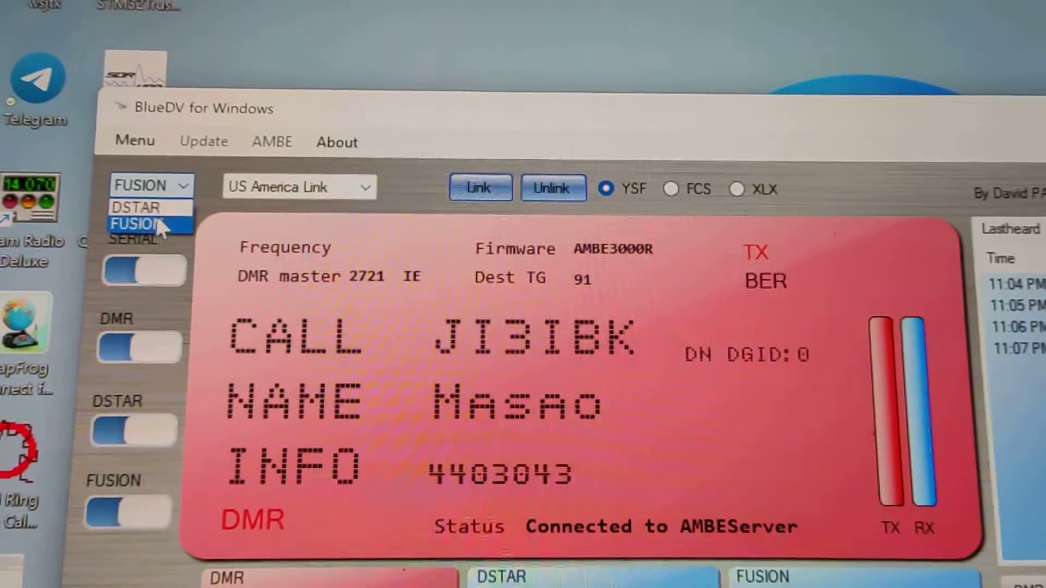
left_click(155, 209)
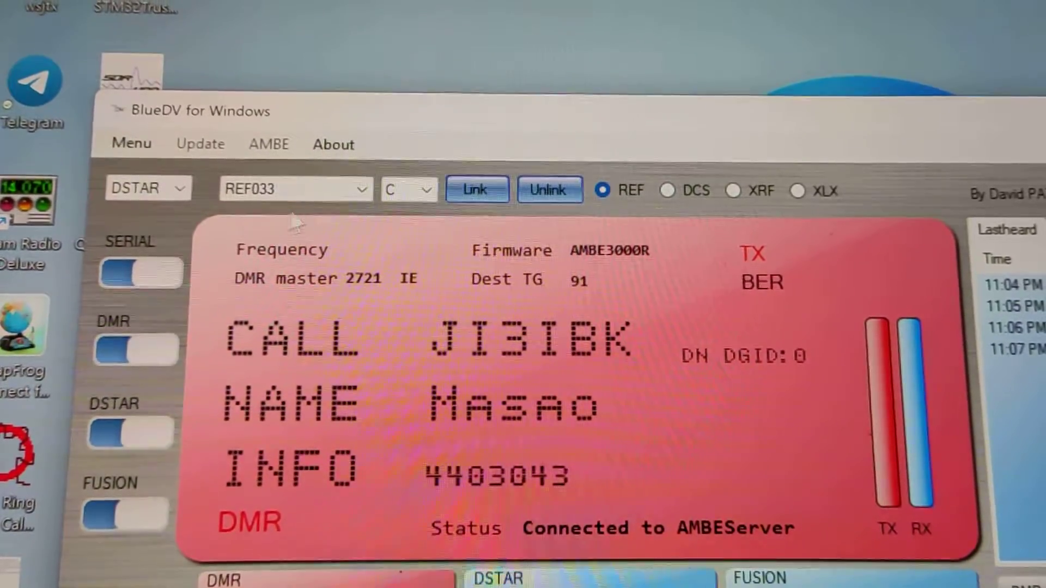
left_click(366, 188)
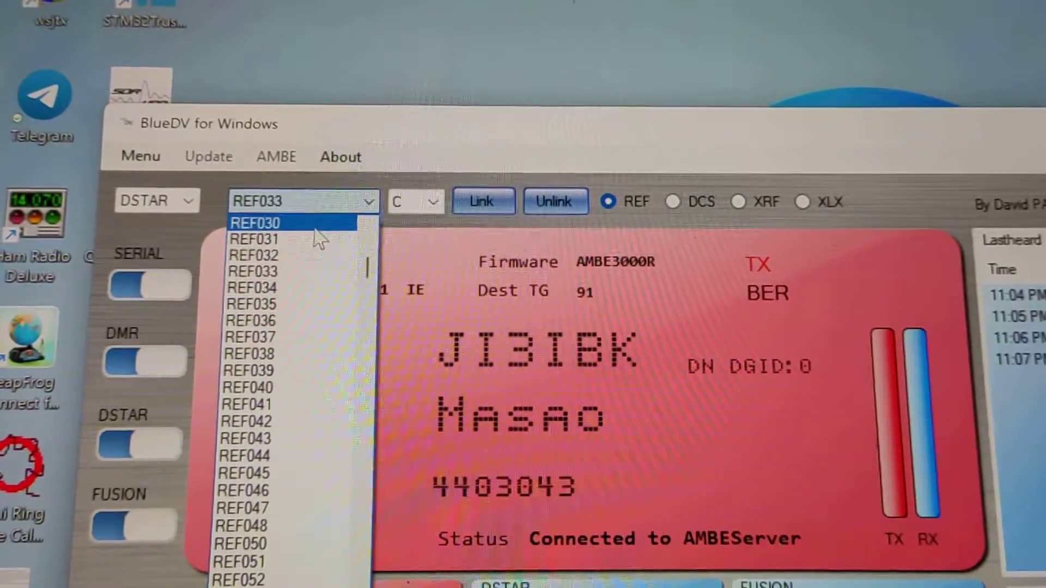
left_click(553, 161)
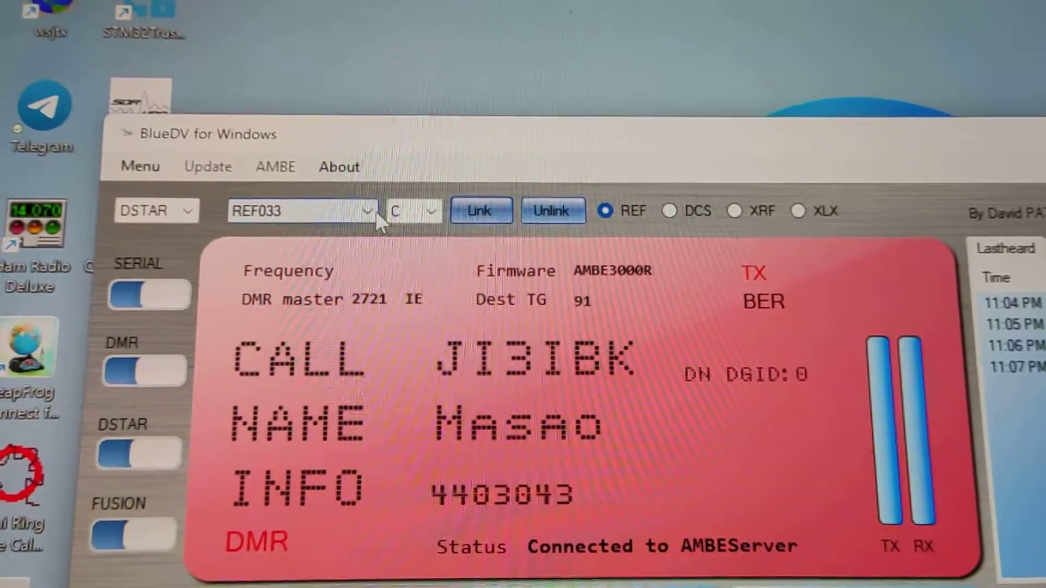
left_click(360, 189)
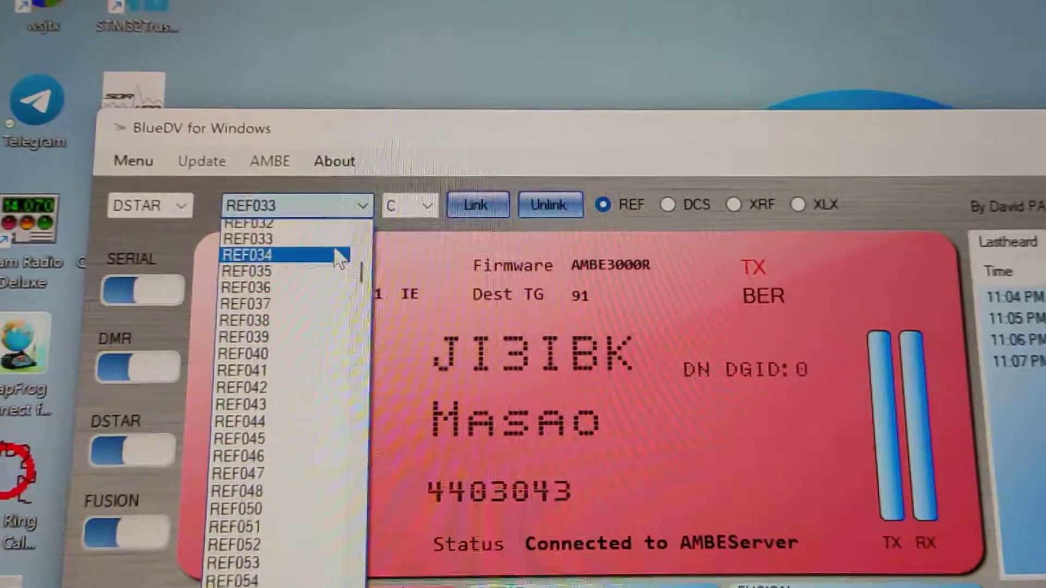
scroll(336, 256, "up", 1)
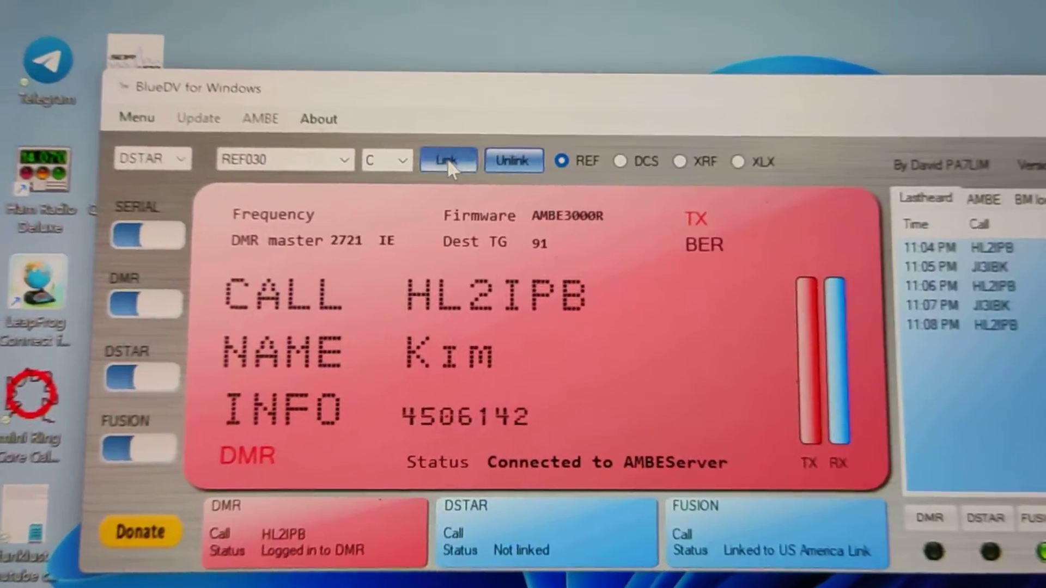
left_click(448, 160)
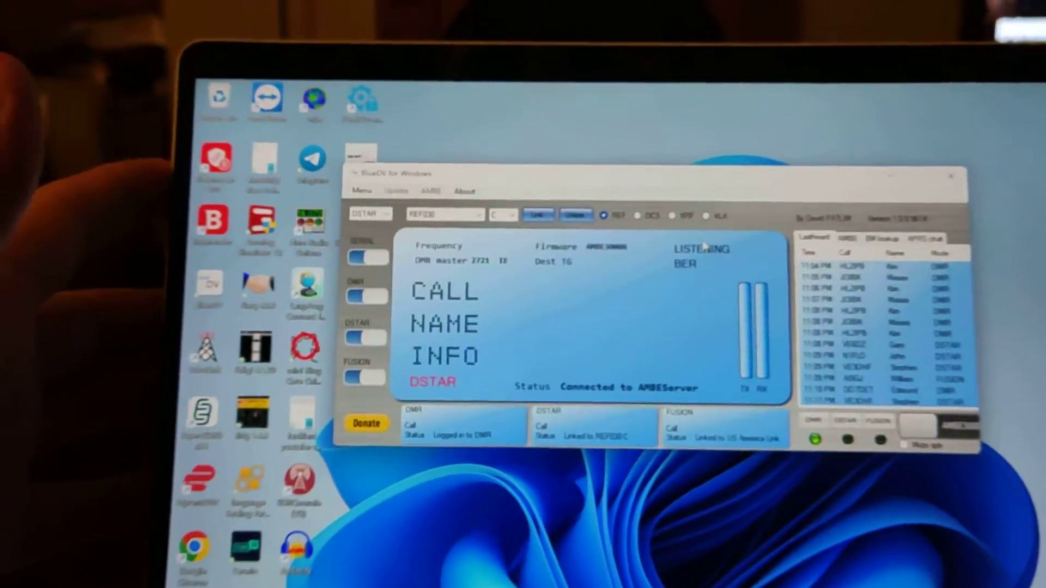
key("XF86AudioLowerVolume")
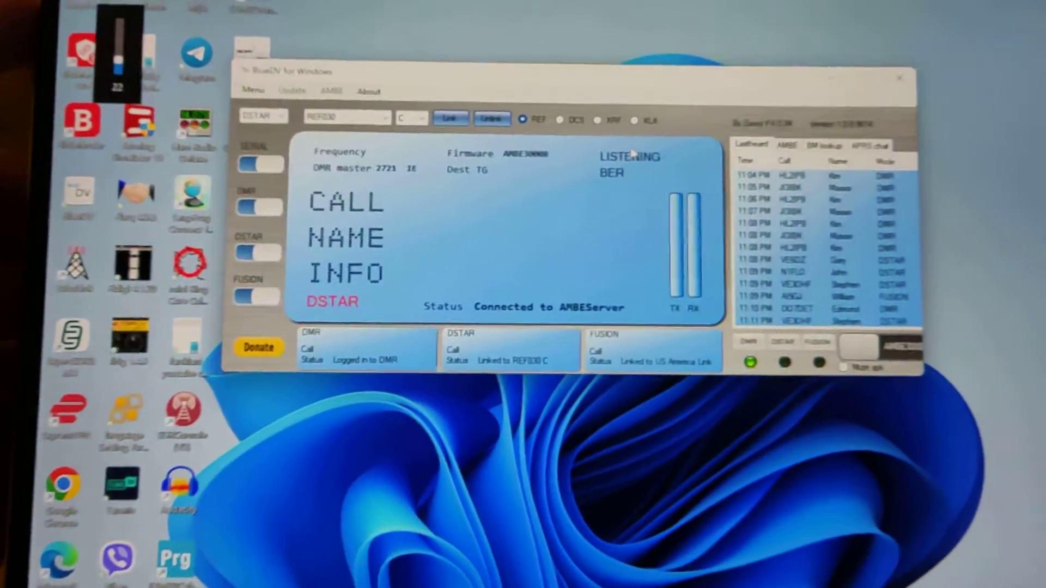
key("XF86AudioRaiseVolume")
key("XF86AudioRaiseVolume")
key("XF86AudioRaiseVolume")
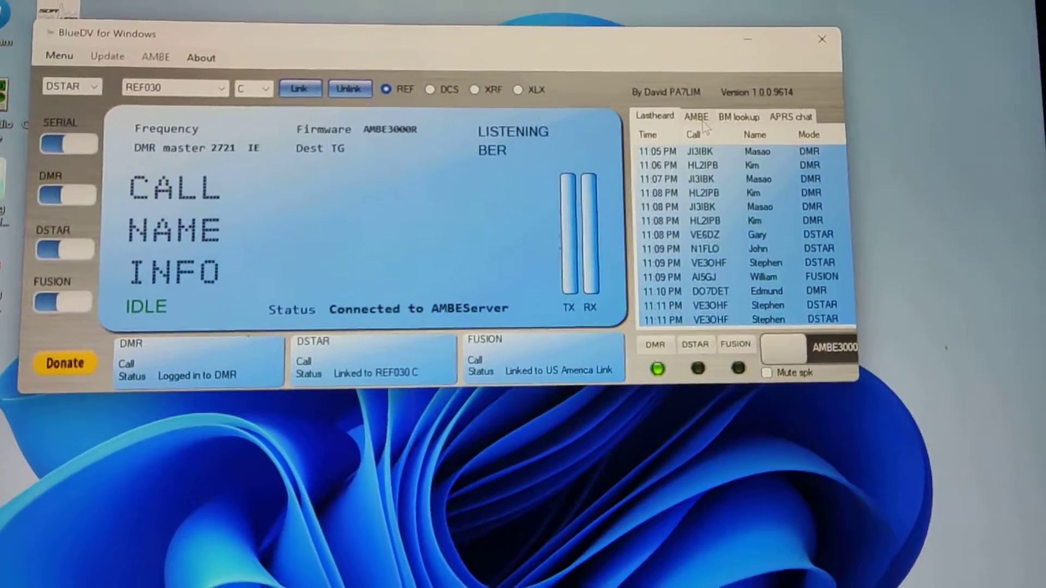
Step: Show the AMBE tab in the right panel
left_click(695, 103)
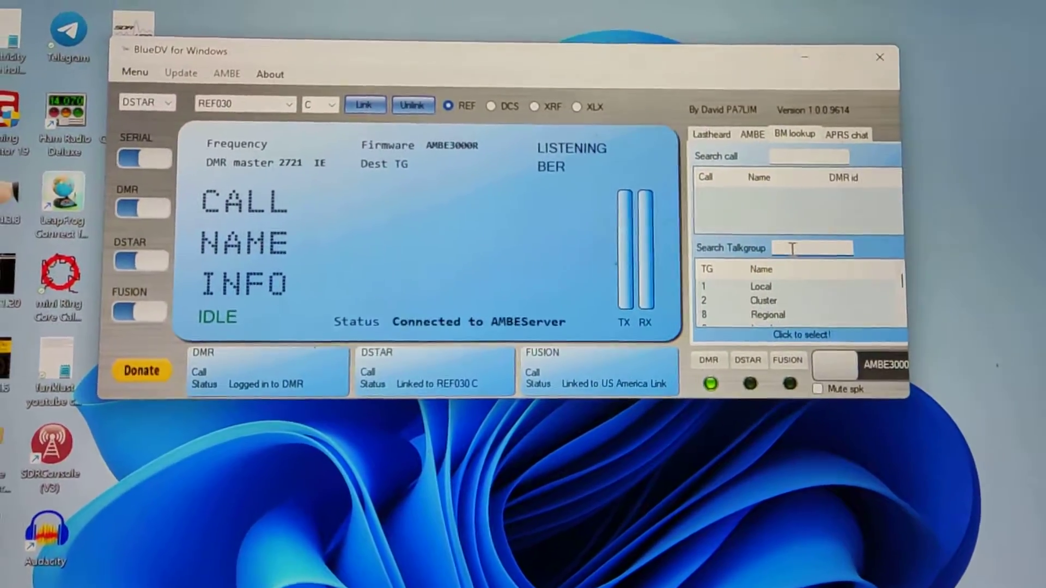
type("91")
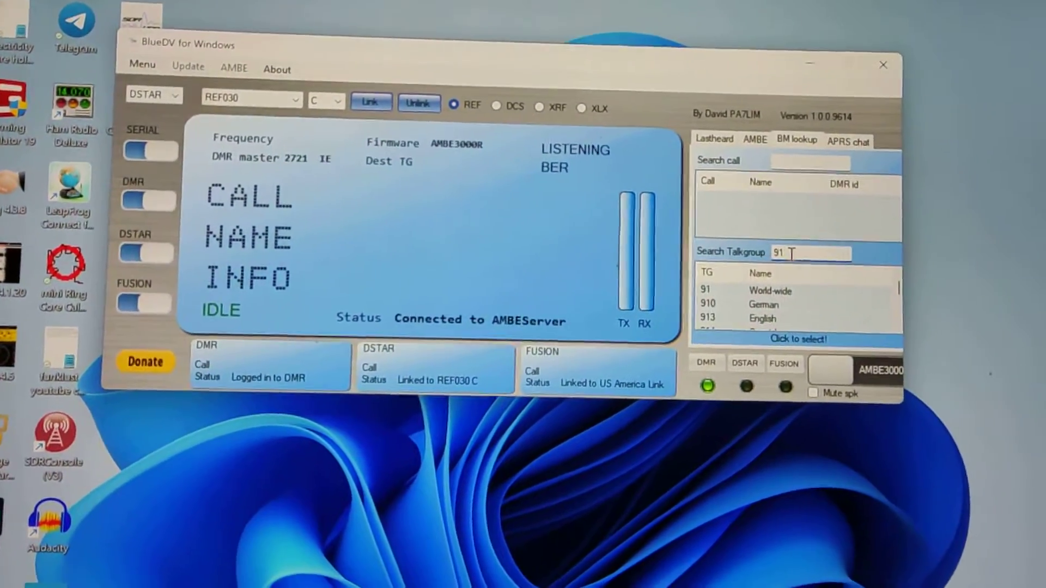